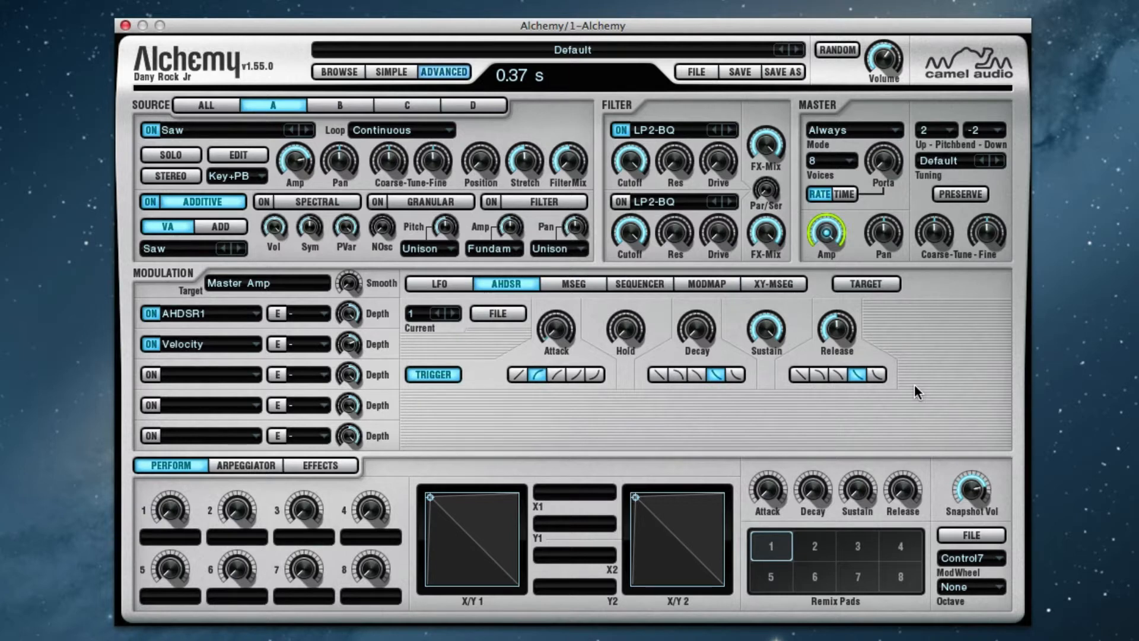
Open source A's spectral editor and import the drum loop Bubby-8bts.wav in Spectral mode.
{"action": "left_click", "coordinate": [301, 202]}
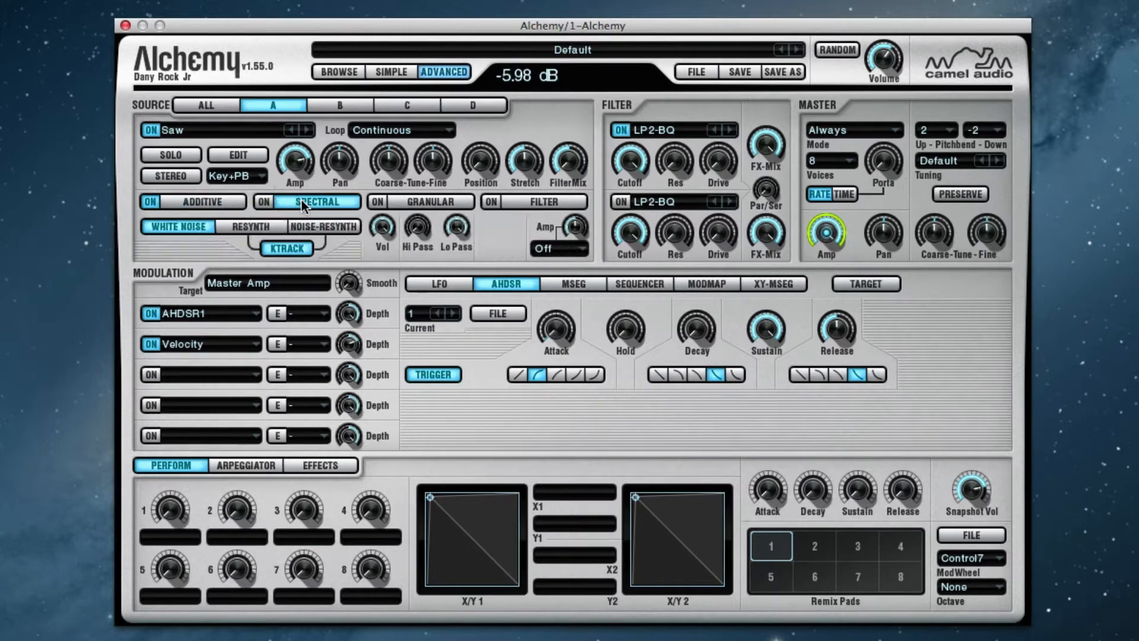
{"action": "left_click", "coordinate": [240, 156]}
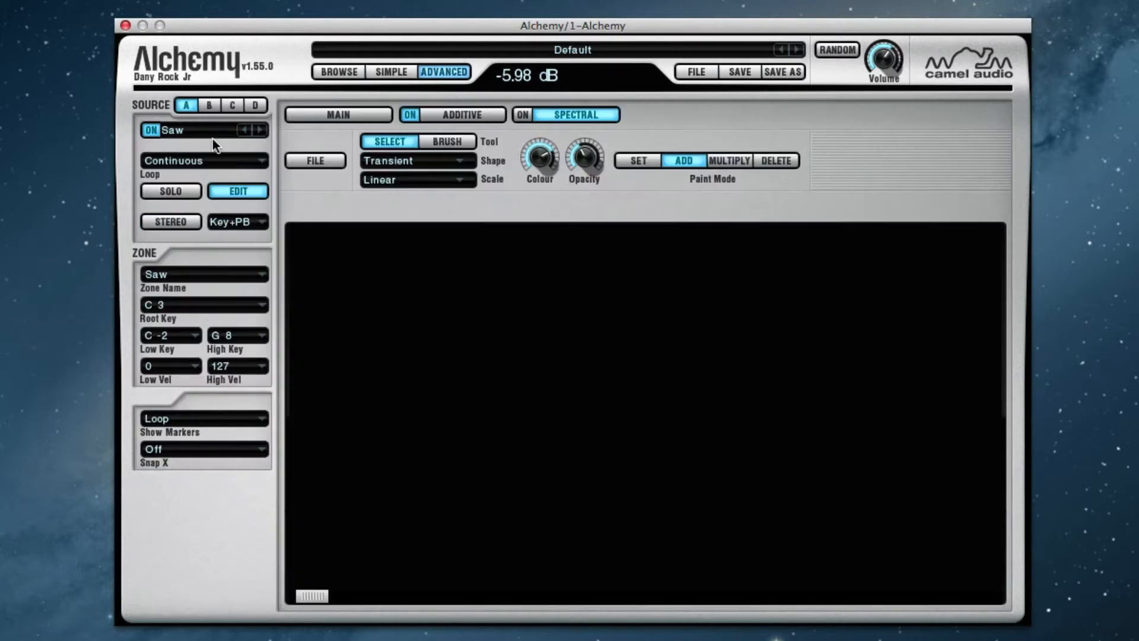
{"action": "left_click", "coordinate": [211, 133]}
{"action": "left_click", "coordinate": [255, 183]}
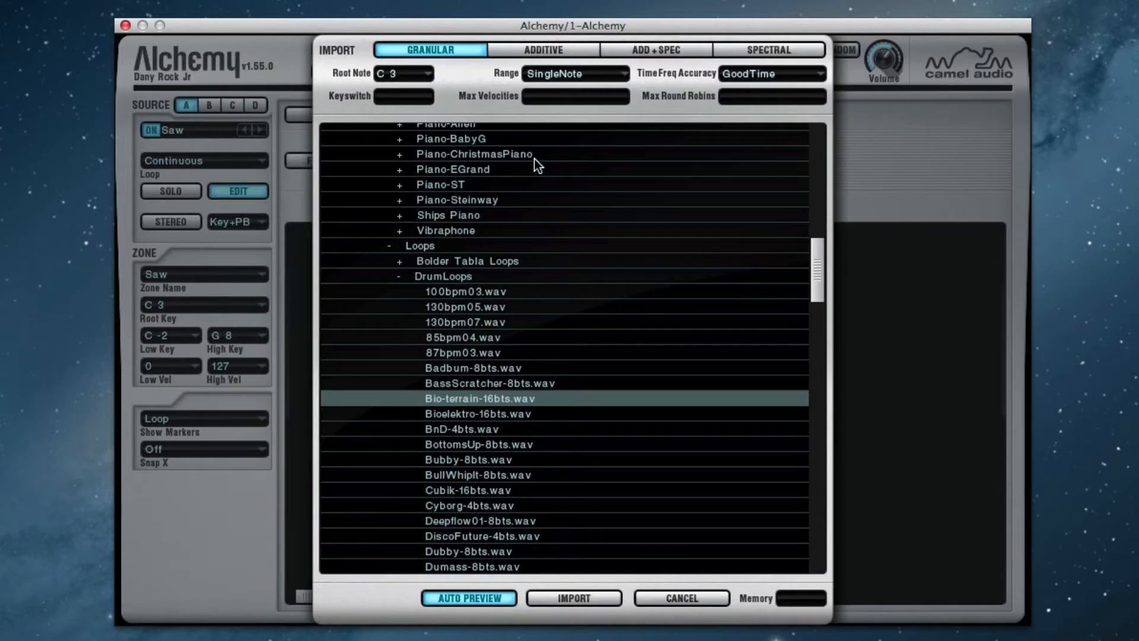
{"action": "left_click", "coordinate": [740, 52]}
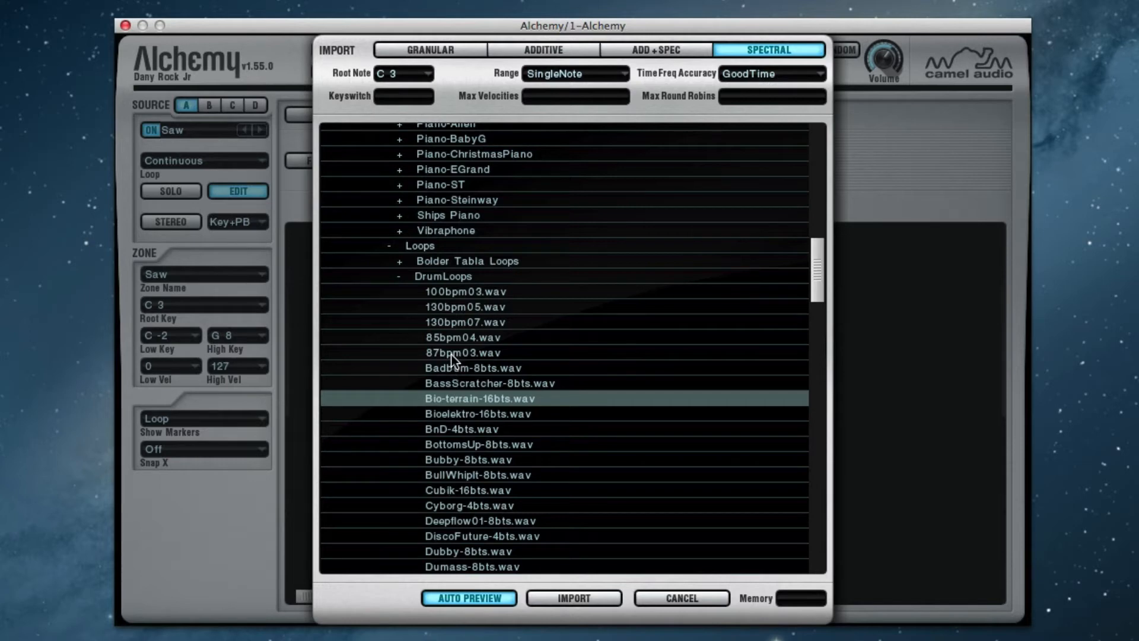
{"action": "left_click", "coordinate": [457, 461]}
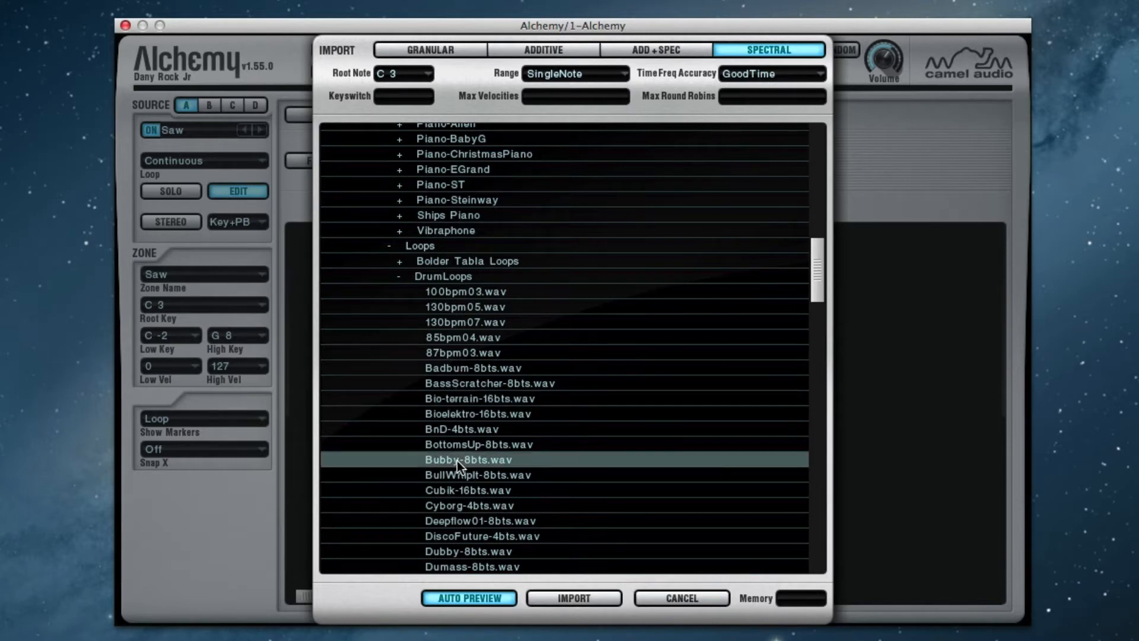
{"action": "left_click", "coordinate": [588, 597]}
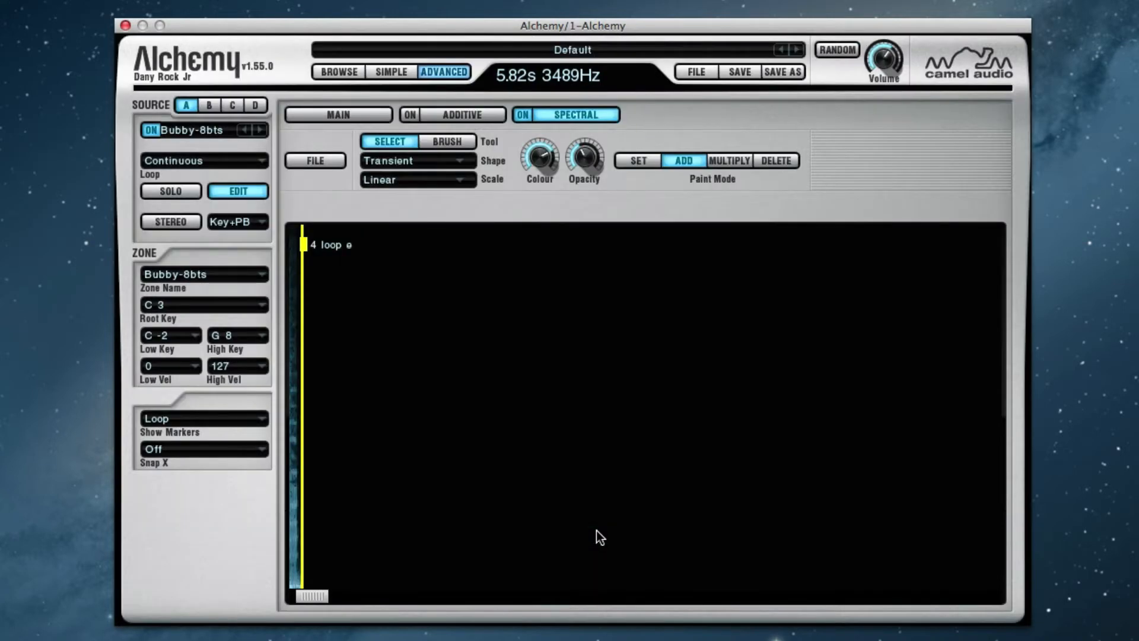
{"action": "left_click_drag", "start_coordinate": [307, 596], "coordinate": [301, 599]}
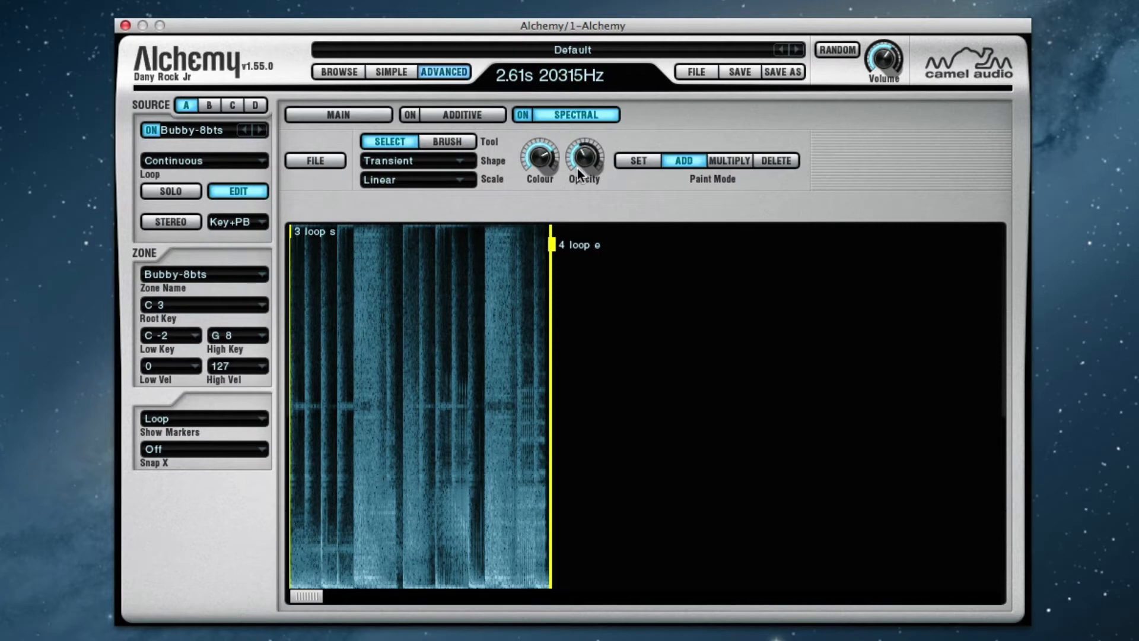
{"action": "left_click", "coordinate": [332, 161]}
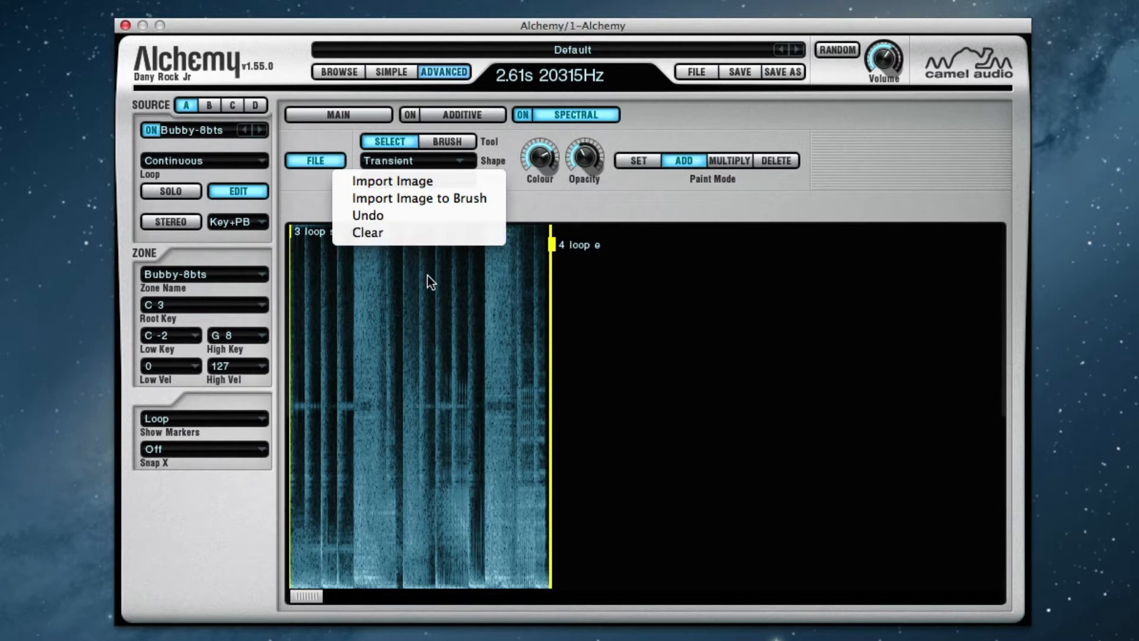
{"action": "left_click", "coordinate": [657, 390]}
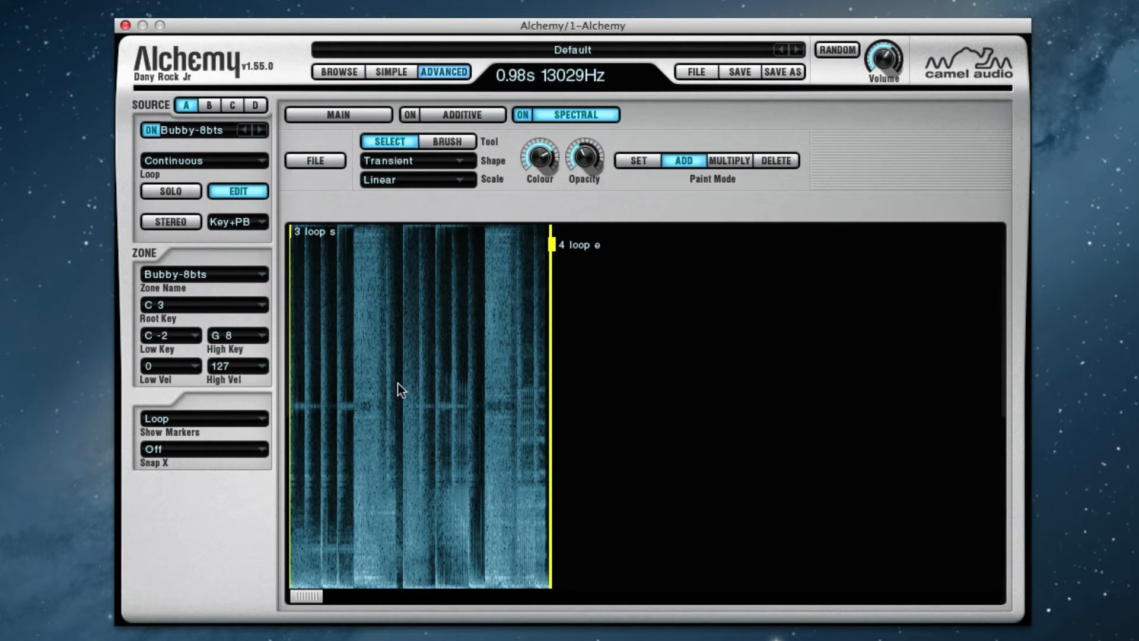
{"action": "left_click", "coordinate": [443, 161]}
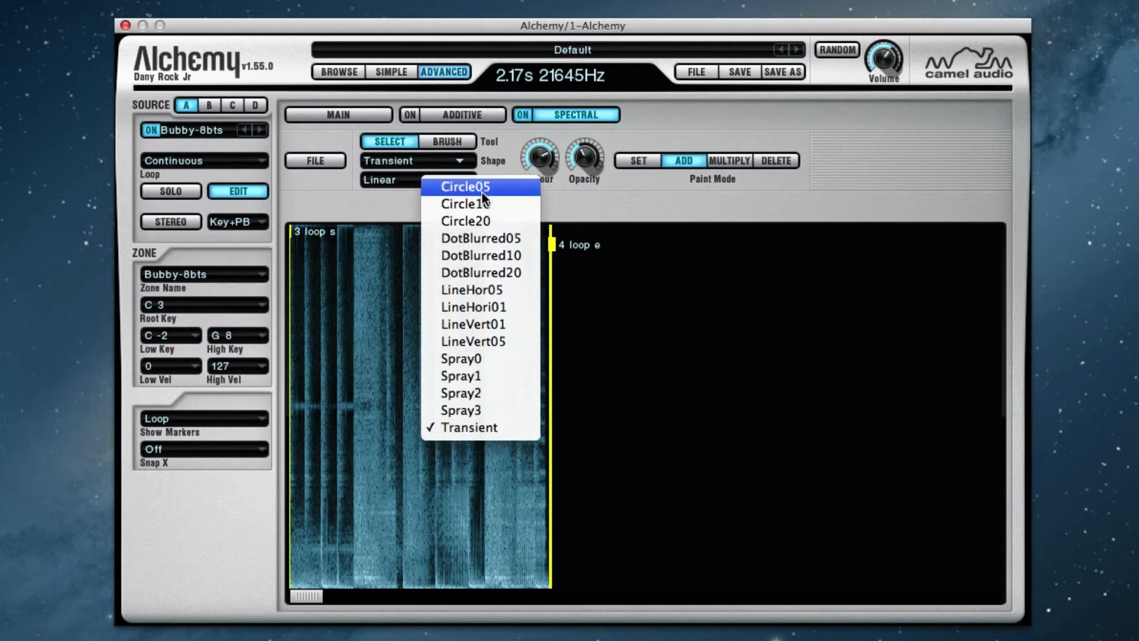
{"action": "left_click", "coordinate": [503, 145]}
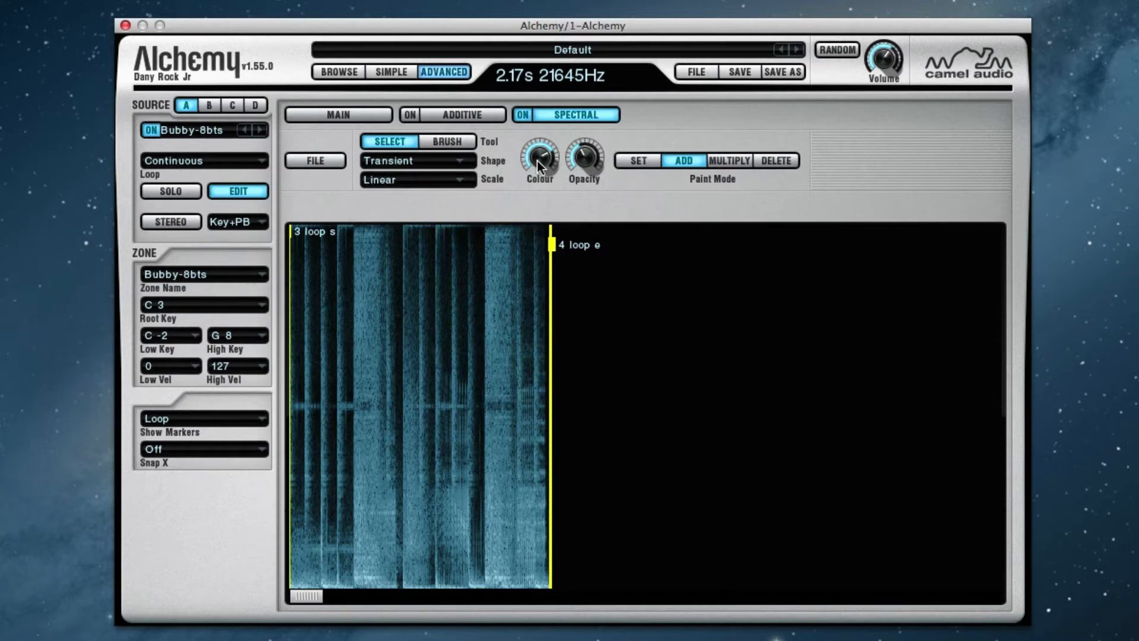
{"action": "mouse_move", "coordinate": [540, 158]}
{"action": "left_mouse_down"}
{"action": "mouse_move", "coordinate": [540, 180]}
{"action": "mouse_move", "coordinate": [540, 169]}
{"action": "left_mouse_up"}
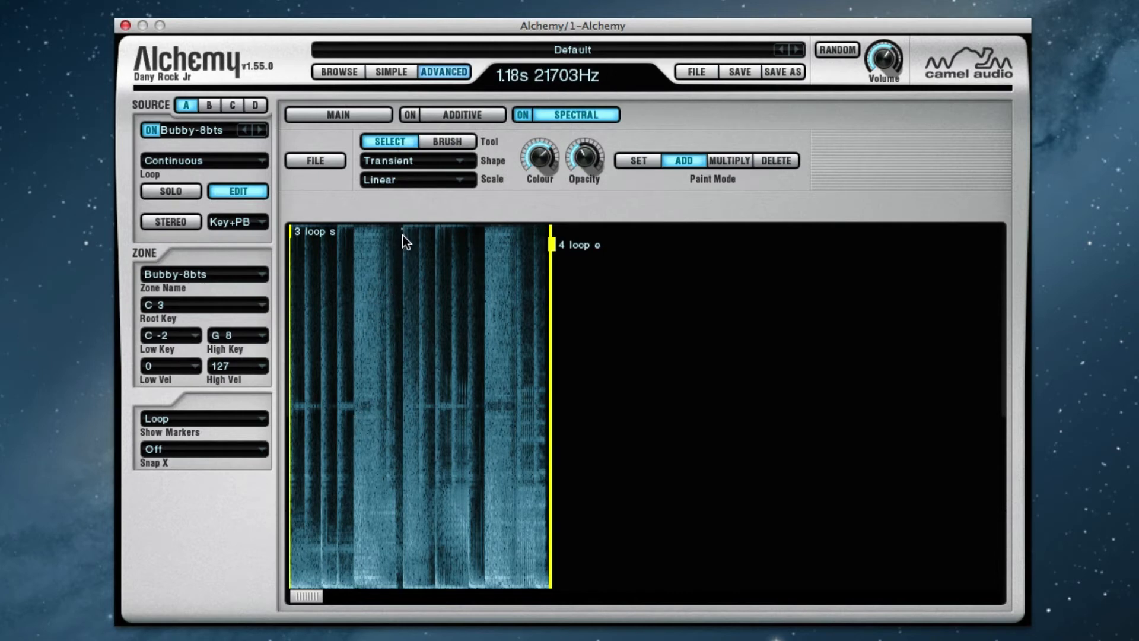
Use a full-height slice from the middle of the loop as the brush and stamp it just past the loop end in Add mode.
{"action": "left_click_drag", "start_coordinate": [402, 228], "coordinate": [436, 596]}
{"action": "left_click", "coordinate": [462, 144]}
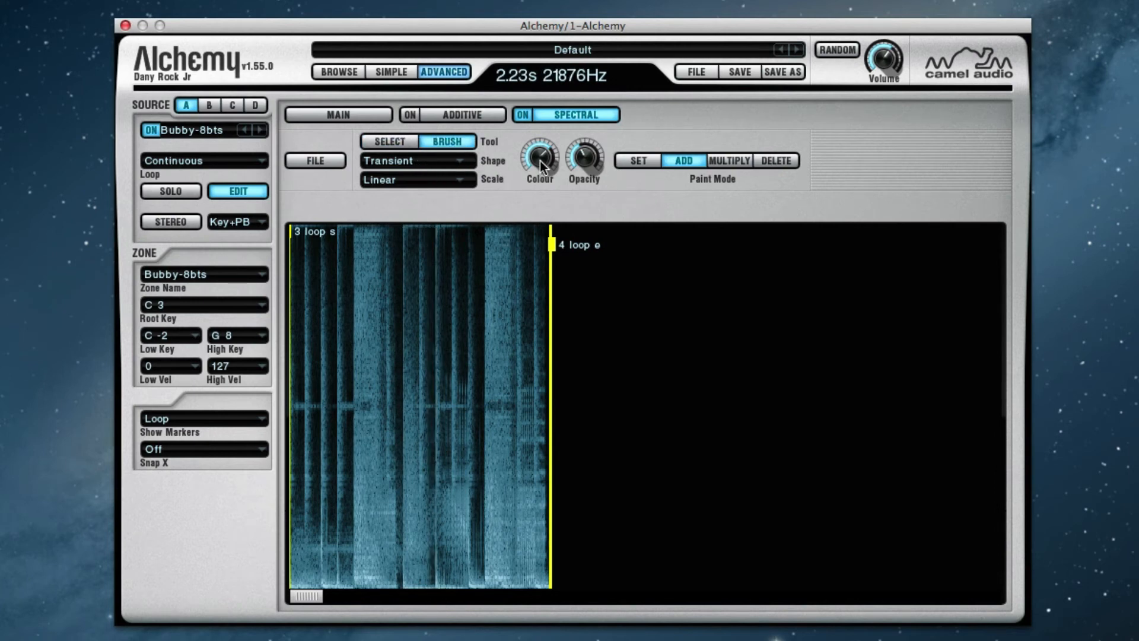
{"action": "mouse_move", "coordinate": [540, 161]}
{"action": "left_mouse_down"}
{"action": "mouse_move", "coordinate": [541, 178]}
{"action": "mouse_move", "coordinate": [541, 150]}
{"action": "mouse_move", "coordinate": [587, 156]}
{"action": "mouse_move", "coordinate": [586, 114]}
{"action": "left_mouse_up"}
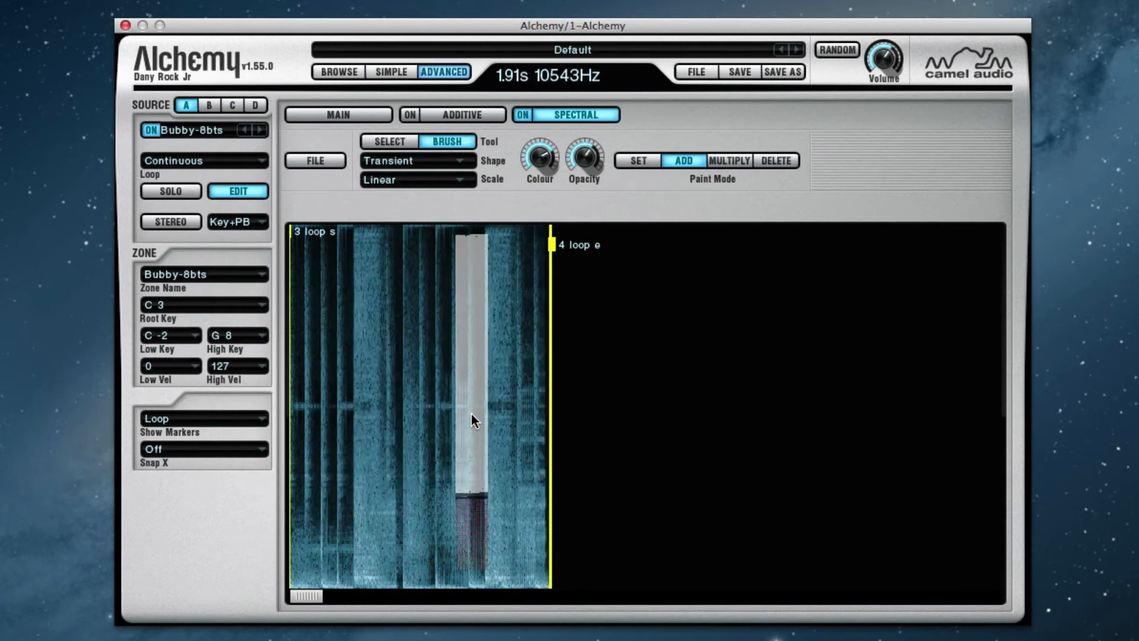
{"action": "left_click_drag", "start_coordinate": [580, 166], "coordinate": [579, 243]}
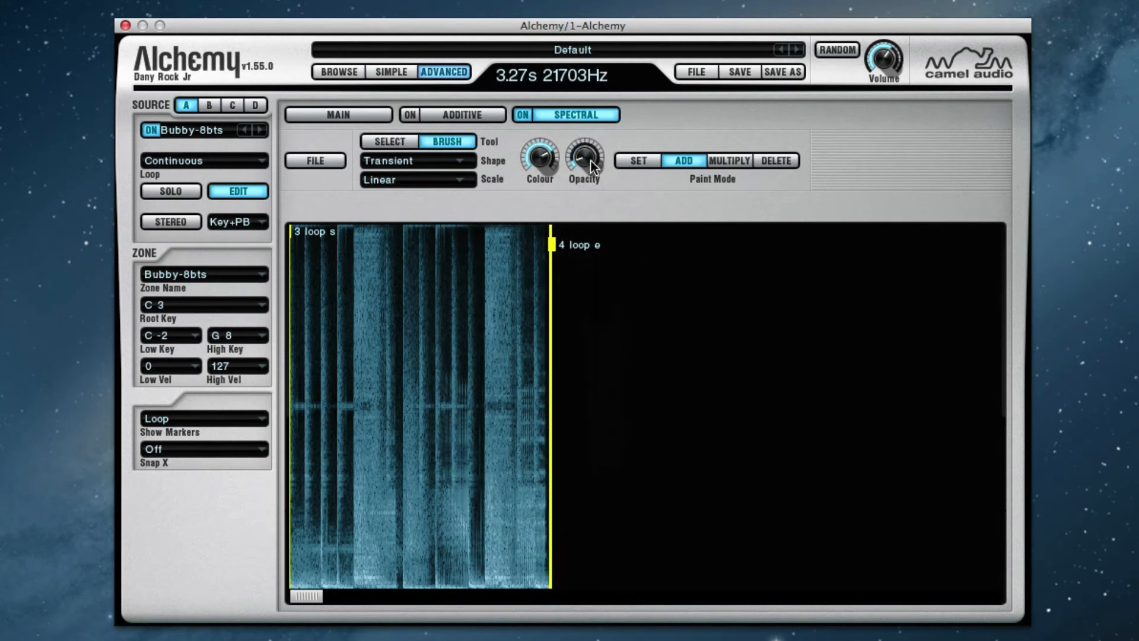
{"action": "left_click_drag", "start_coordinate": [588, 155], "coordinate": [584, 76]}
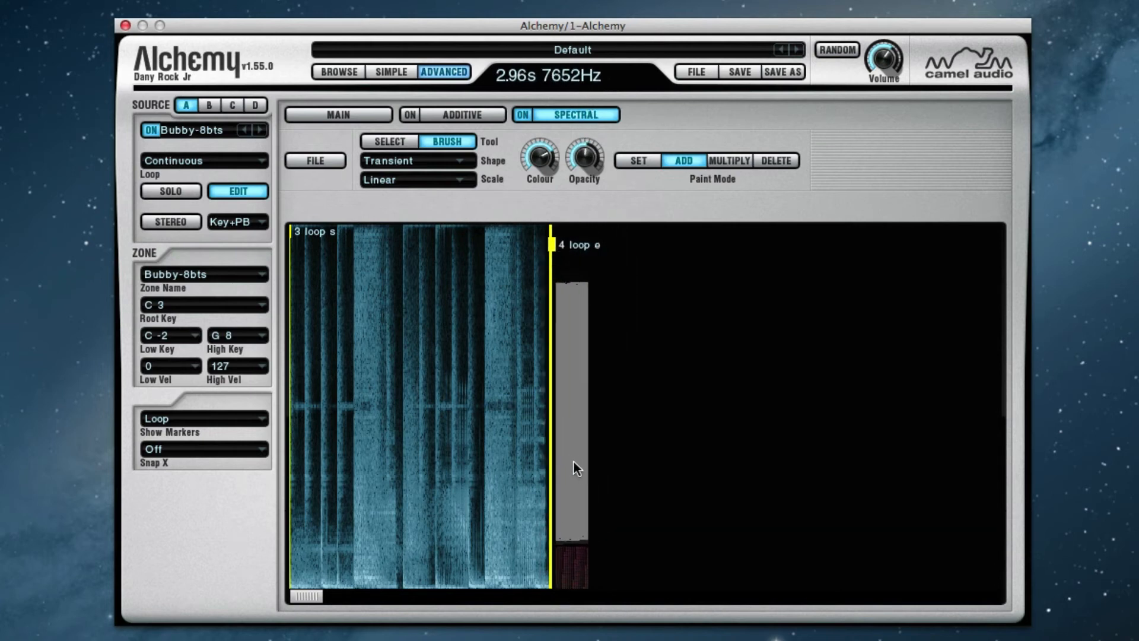
{"action": "left_click", "coordinate": [571, 447]}
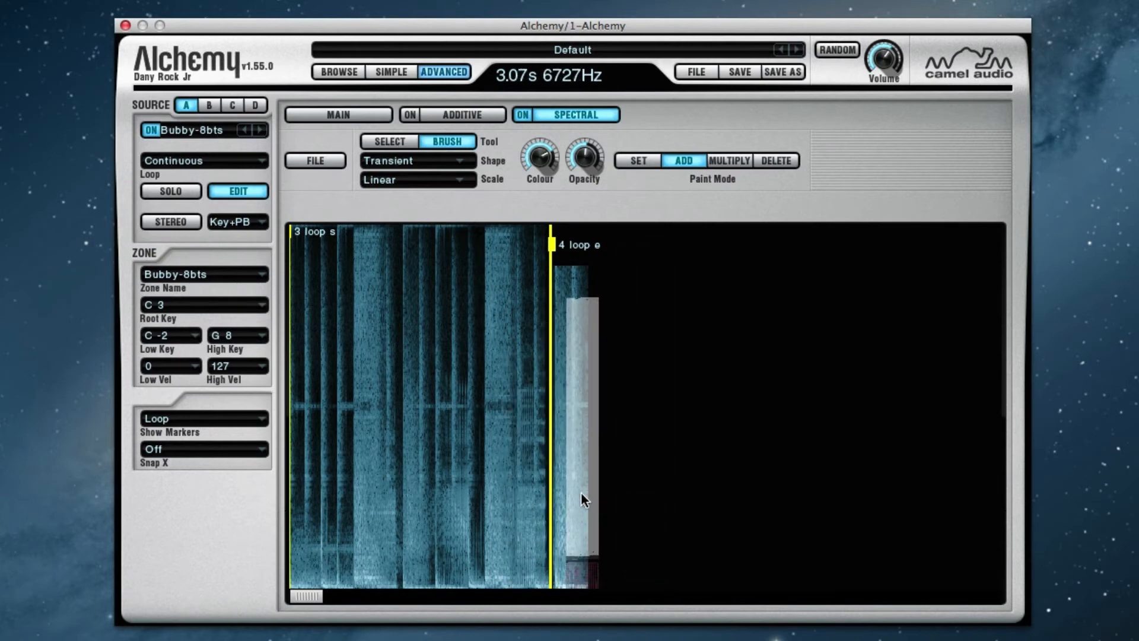
Lower the brush colour, stamp a second slice beside the first pasted one, and extend the loop end marker past both.
{"action": "left_click_drag", "start_coordinate": [542, 165], "coordinate": [569, 279]}
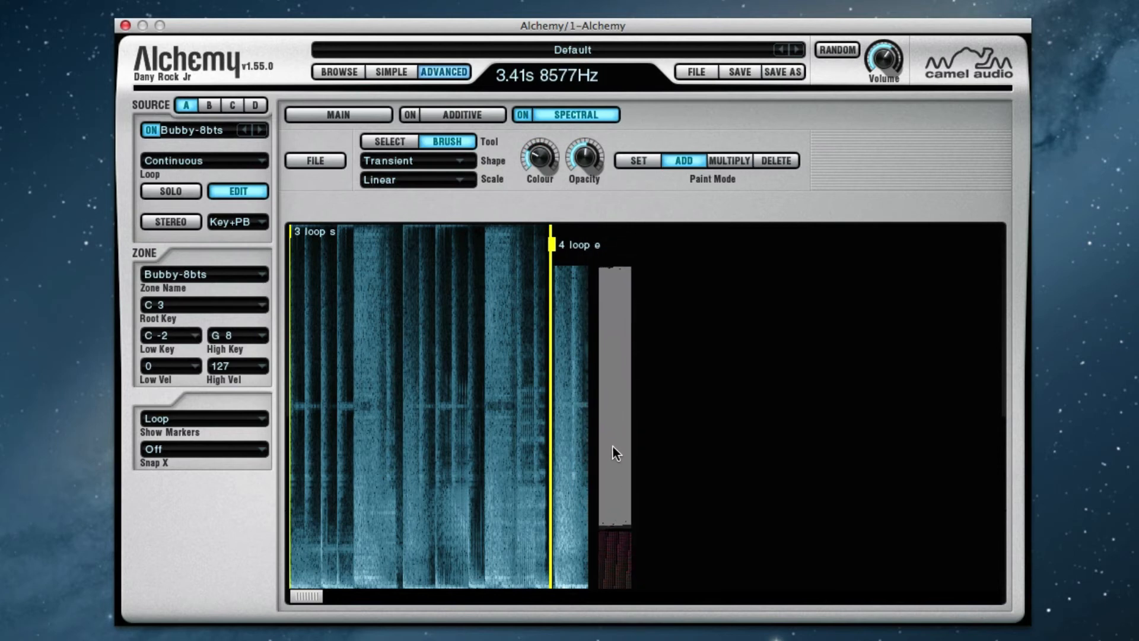
{"action": "left_click", "coordinate": [605, 444]}
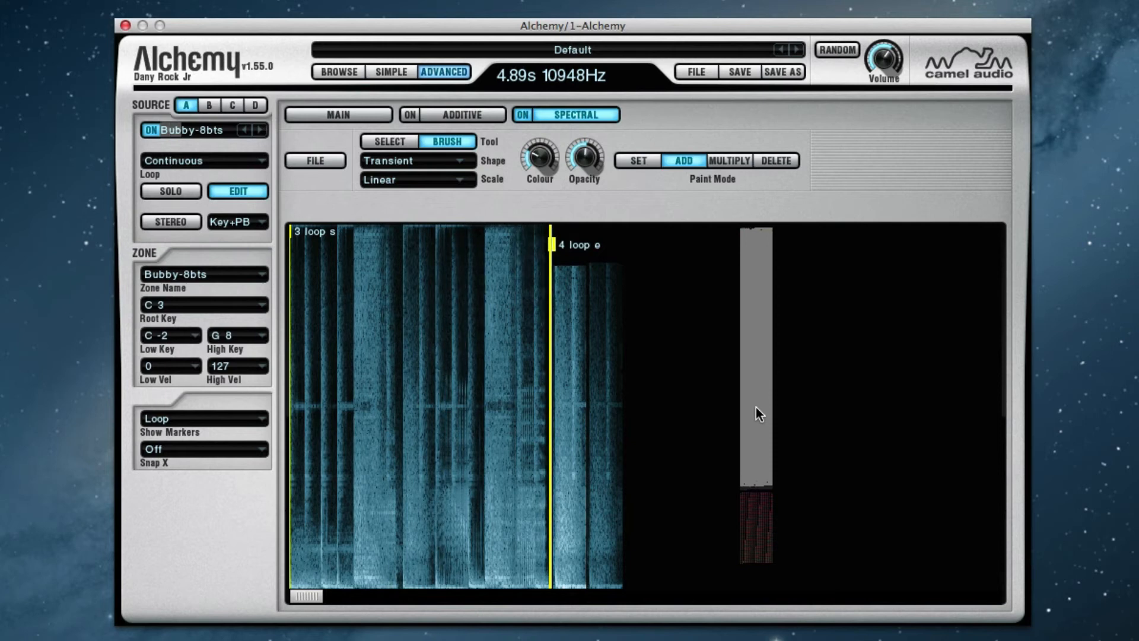
{"action": "left_click_drag", "start_coordinate": [550, 241], "coordinate": [624, 254]}
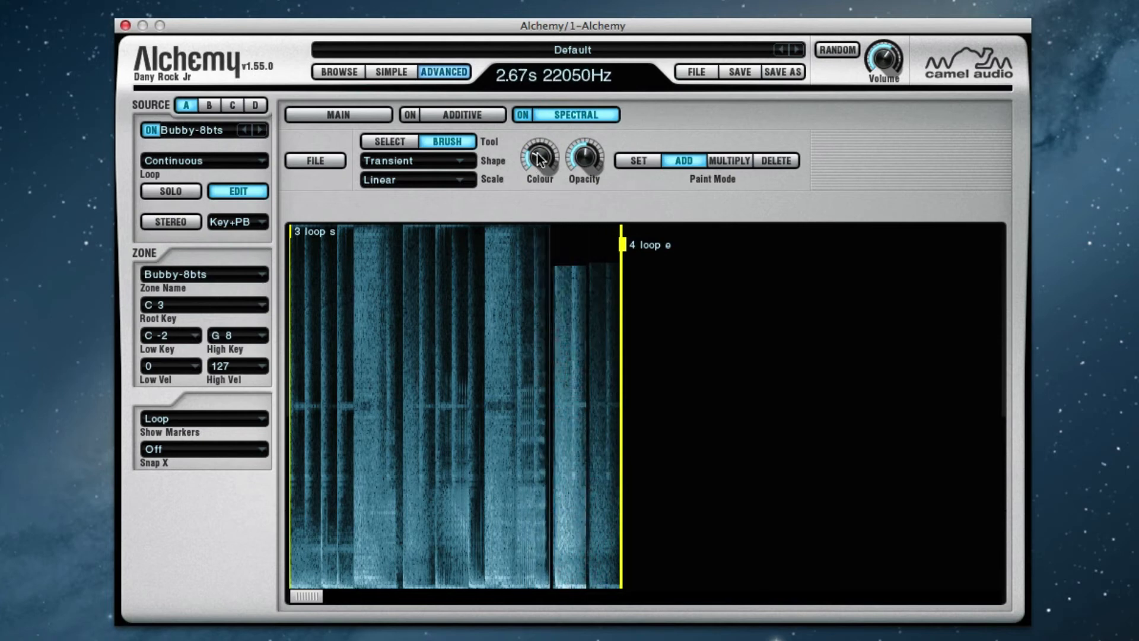
Raise the brush colour, stamp a new loop slice over the first pasted one, and partly erase it in Delete mode.
{"action": "left_click_drag", "start_coordinate": [537, 155], "coordinate": [546, 36]}
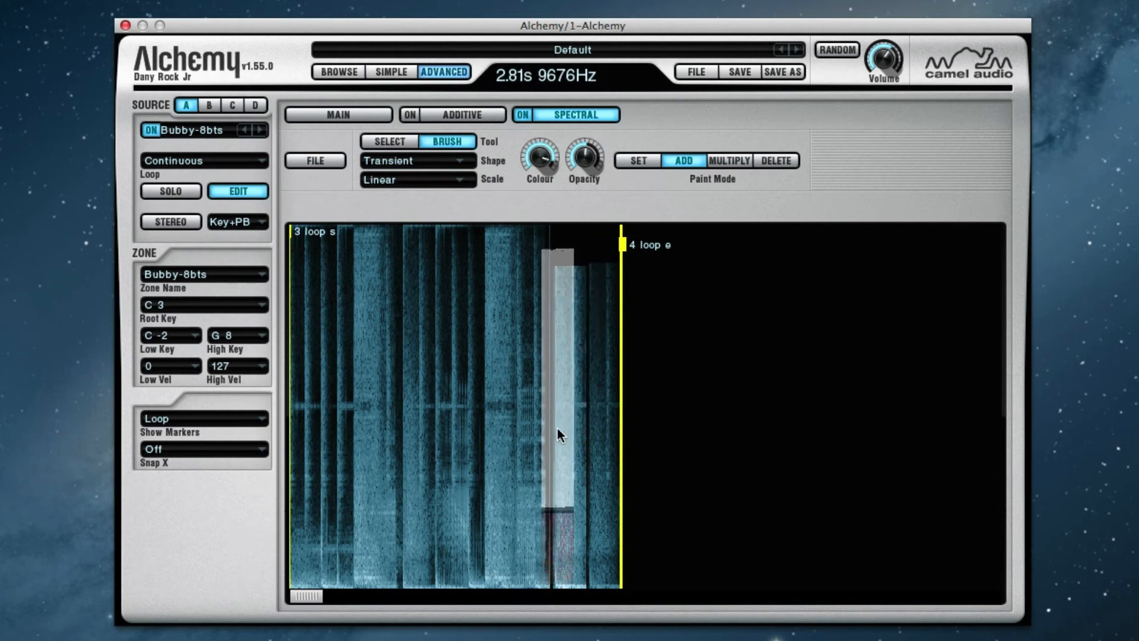
{"action": "left_click", "coordinate": [386, 141]}
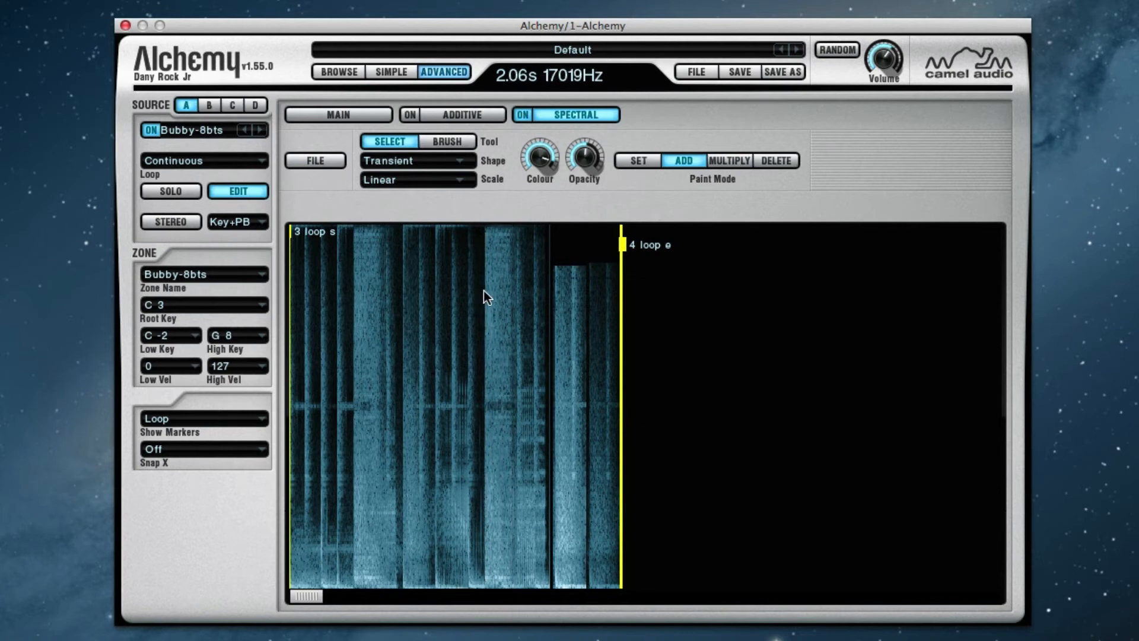
{"action": "left_click", "coordinate": [455, 142]}
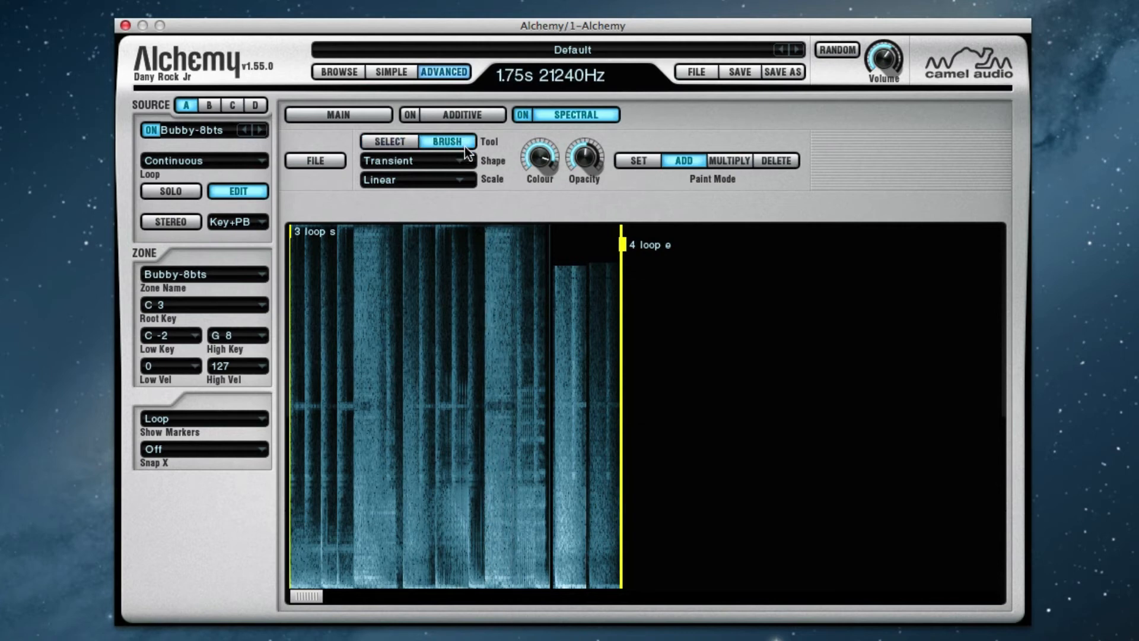
{"action": "left_click", "coordinate": [570, 409]}
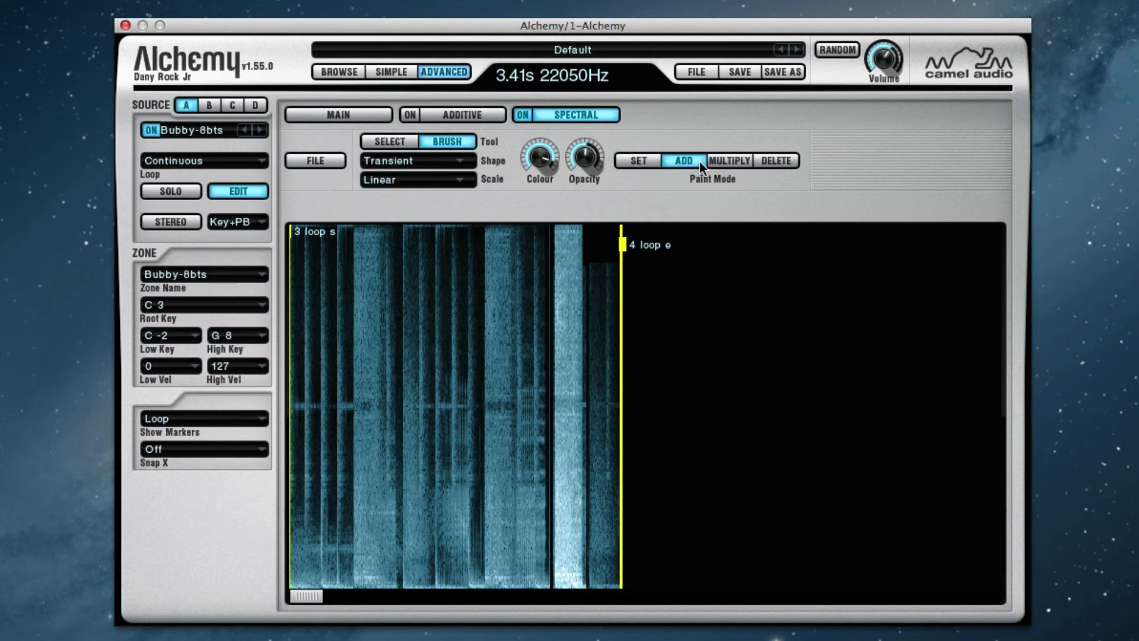
{"action": "left_click", "coordinate": [758, 163]}
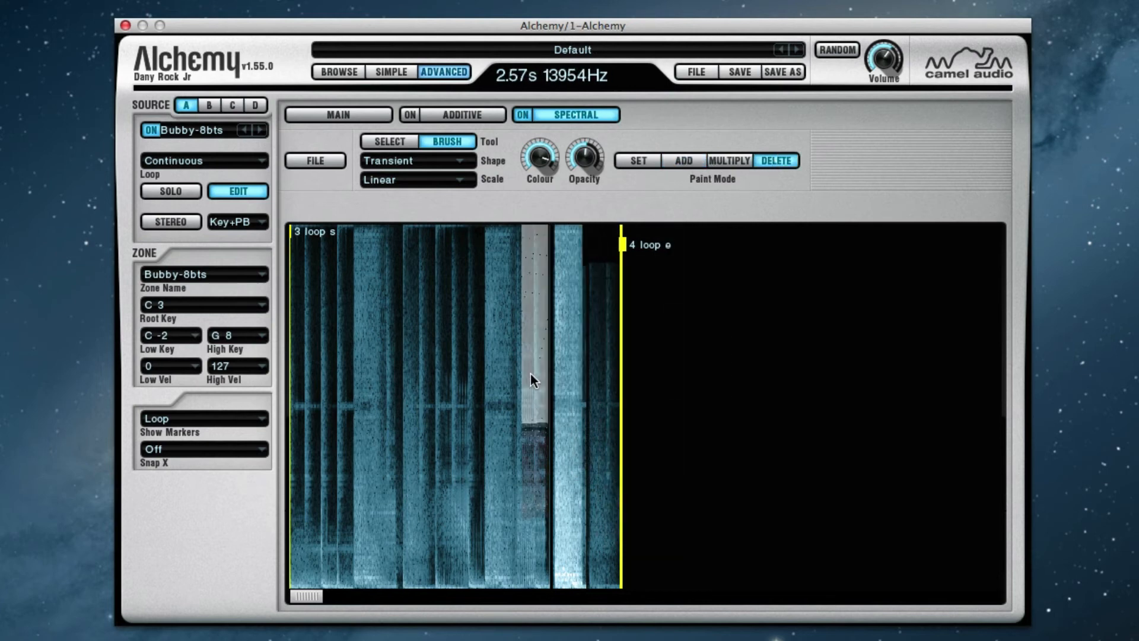
{"action": "left_click", "coordinate": [567, 396]}
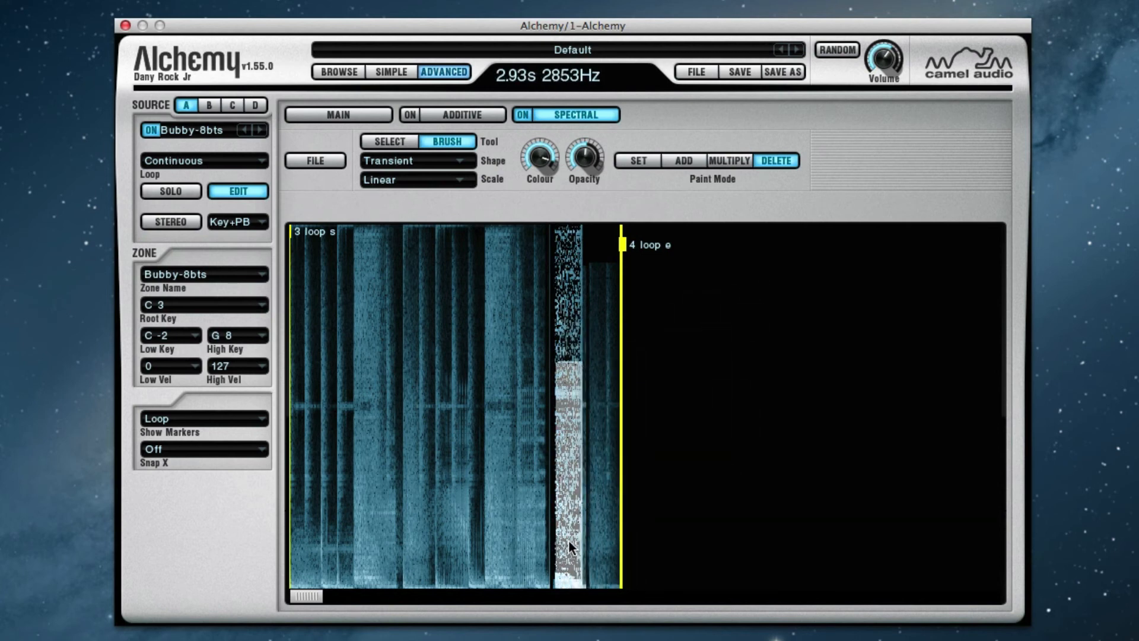
Erase a wide area across the loop's spectrogram with the brush, and undo that erase.
{"action": "mouse_move", "coordinate": [569, 539]}
{"action": "left_mouse_down"}
{"action": "mouse_move", "coordinate": [566, 401]}
{"action": "mouse_move", "coordinate": [565, 476]}
{"action": "mouse_move", "coordinate": [338, 475]}
{"action": "mouse_move", "coordinate": [537, 476]}
{"action": "left_mouse_up"}
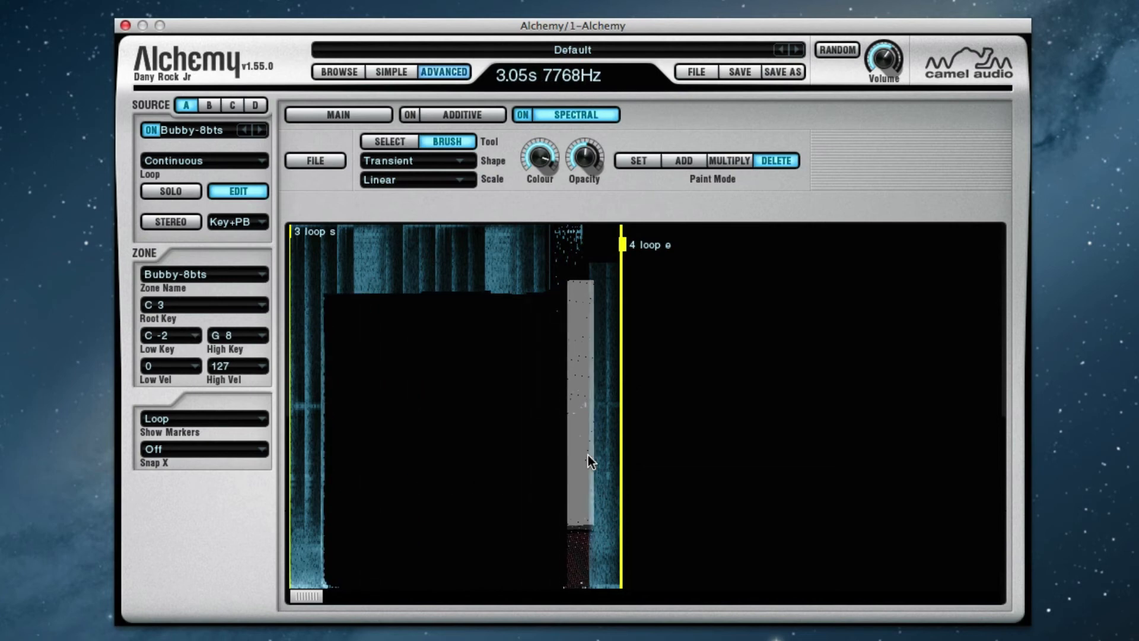
{"action": "left_click", "coordinate": [333, 160]}
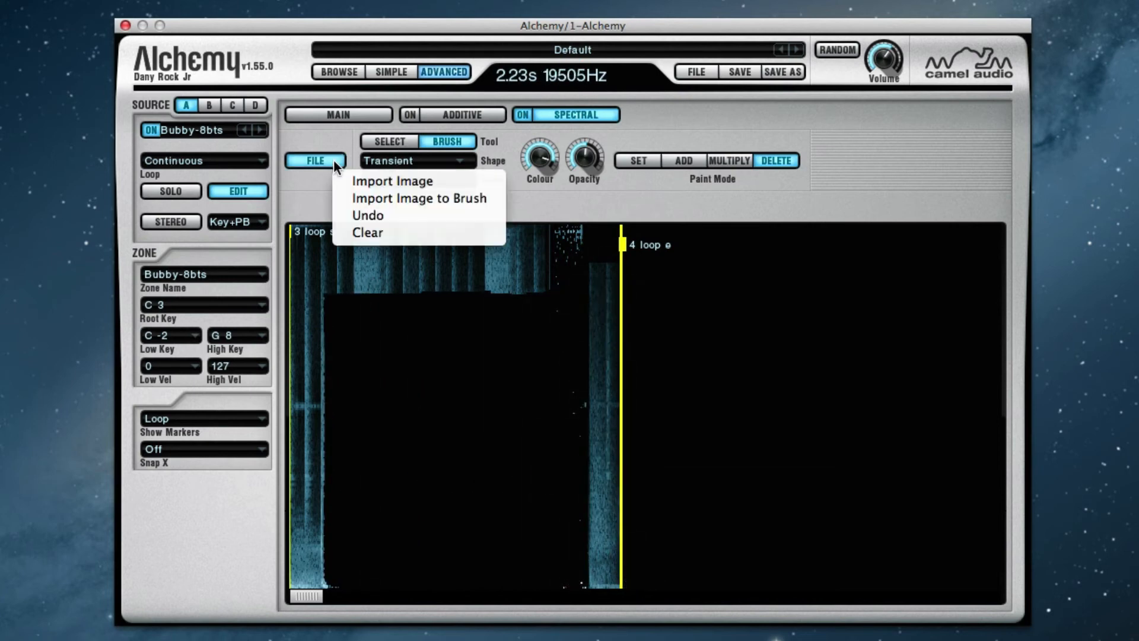
{"action": "left_click", "coordinate": [357, 217]}
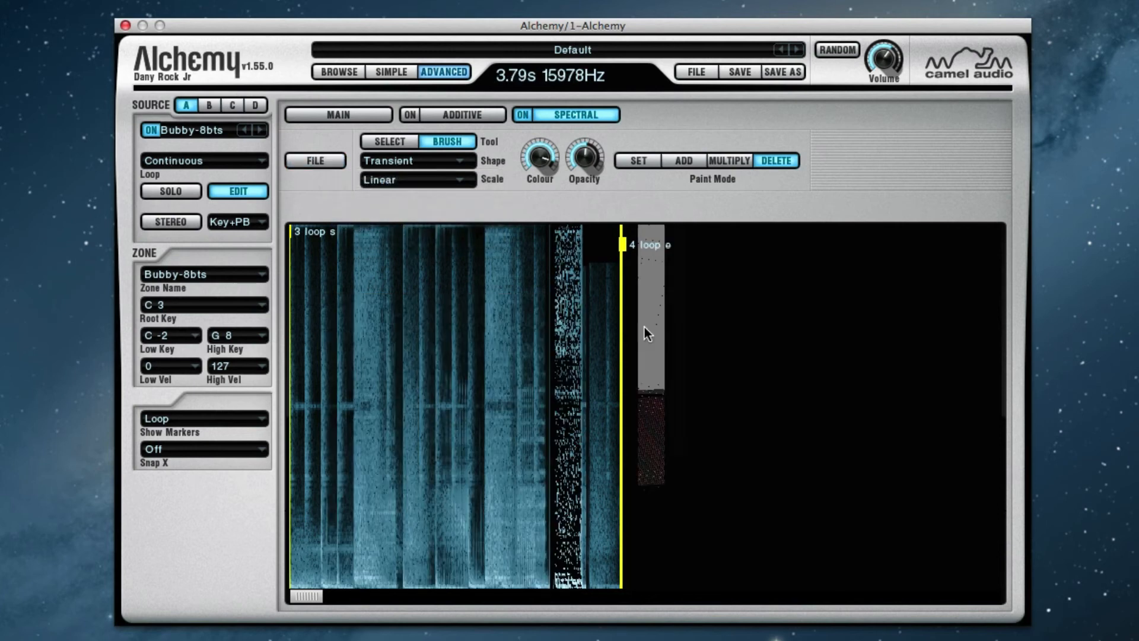
Use a full-height slice from the loop's start as the brush and stamp it twice over the loop's opening in Add mode at 91% opacity.
{"action": "left_click", "coordinate": [638, 160]}
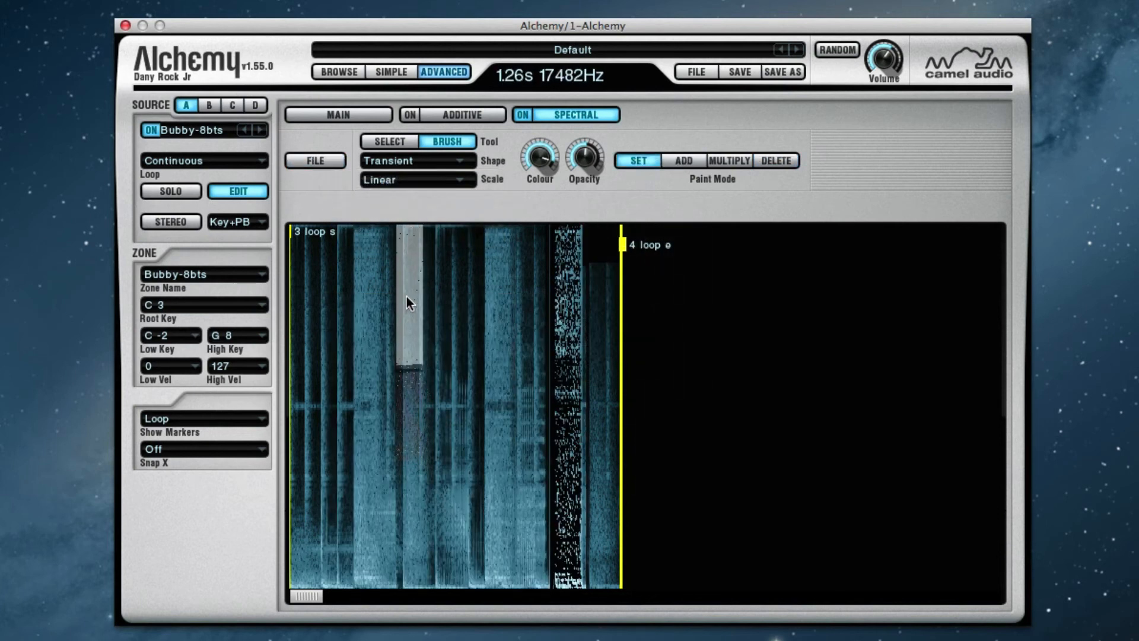
{"action": "left_click", "coordinate": [397, 141]}
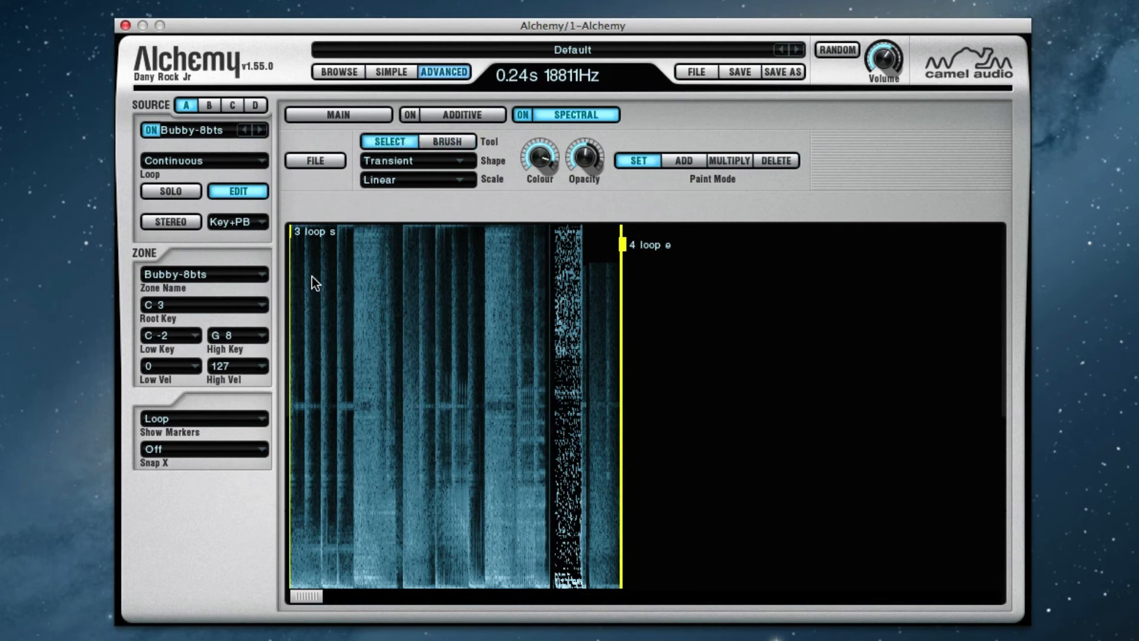
{"action": "left_click_drag", "start_coordinate": [300, 231], "coordinate": [319, 597]}
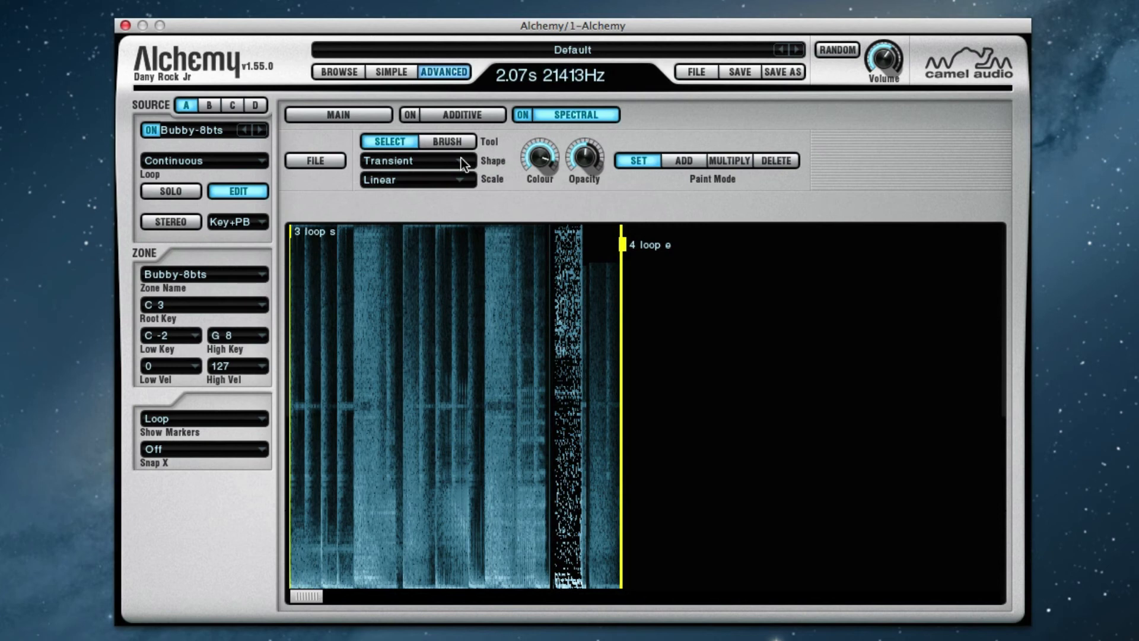
{"action": "left_click_drag", "start_coordinate": [536, 158], "coordinate": [582, 76]}
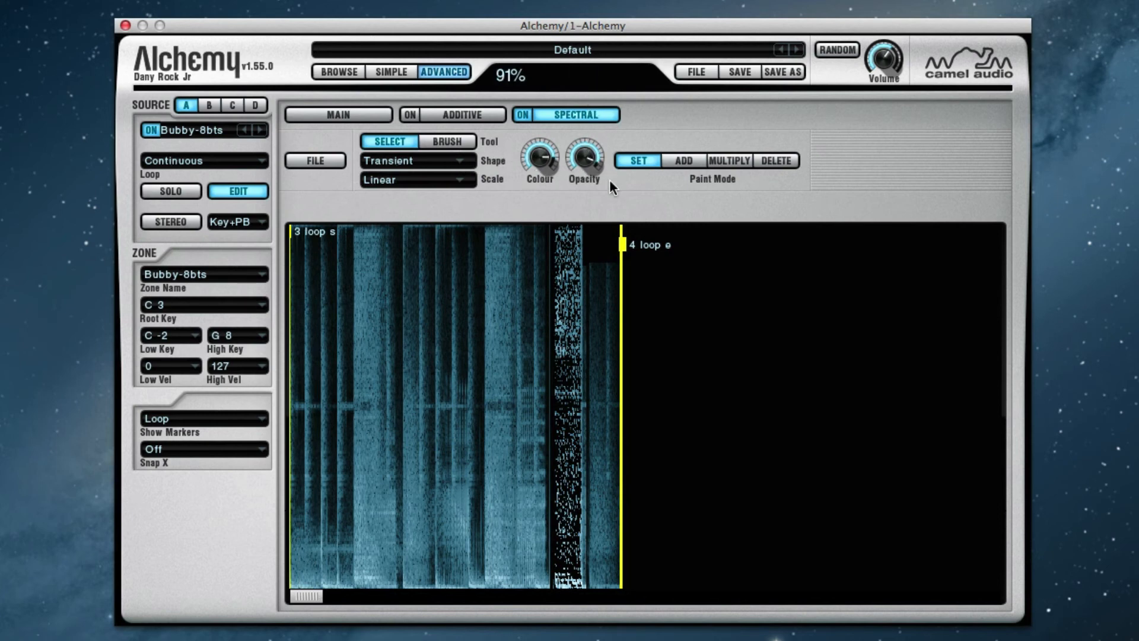
{"action": "left_click", "coordinate": [680, 160]}
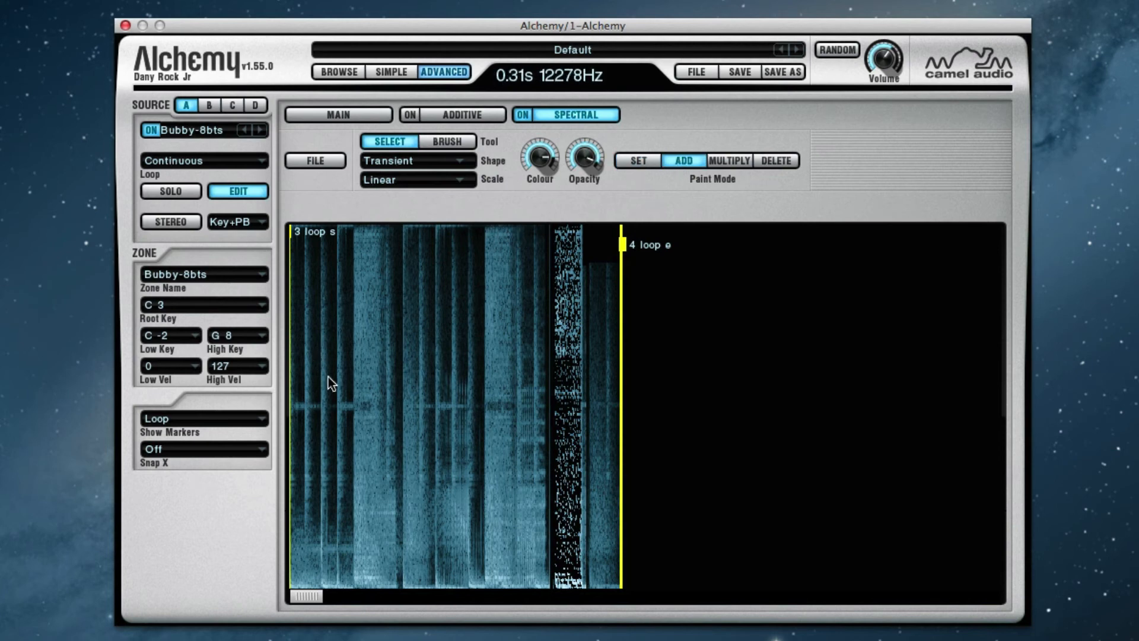
{"action": "left_click", "coordinate": [458, 142]}
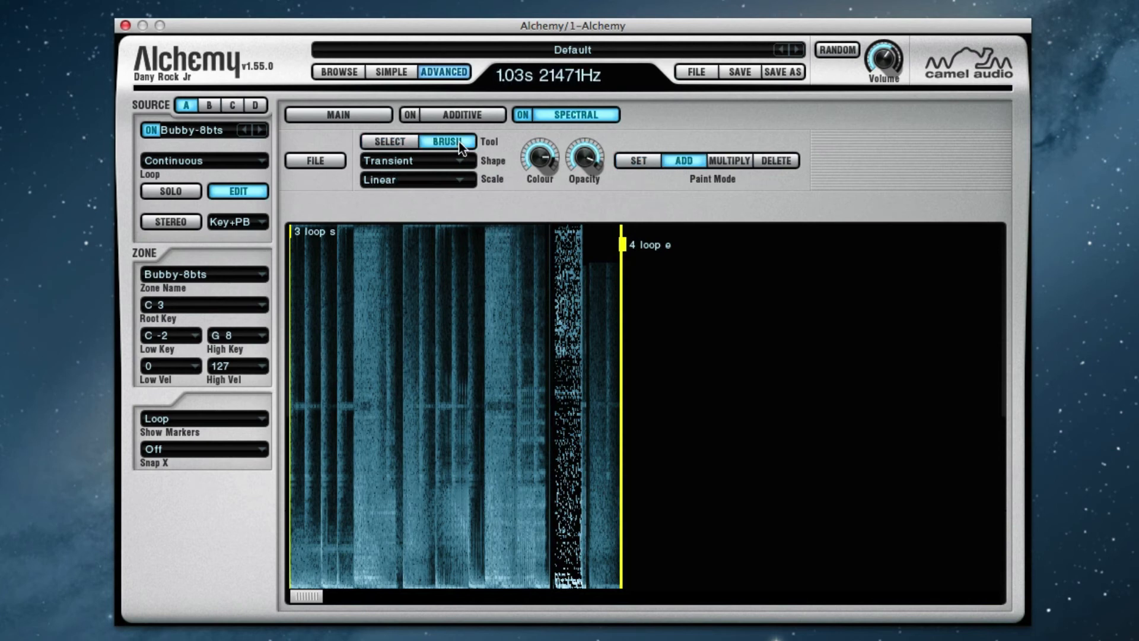
{"action": "left_click", "coordinate": [310, 418]}
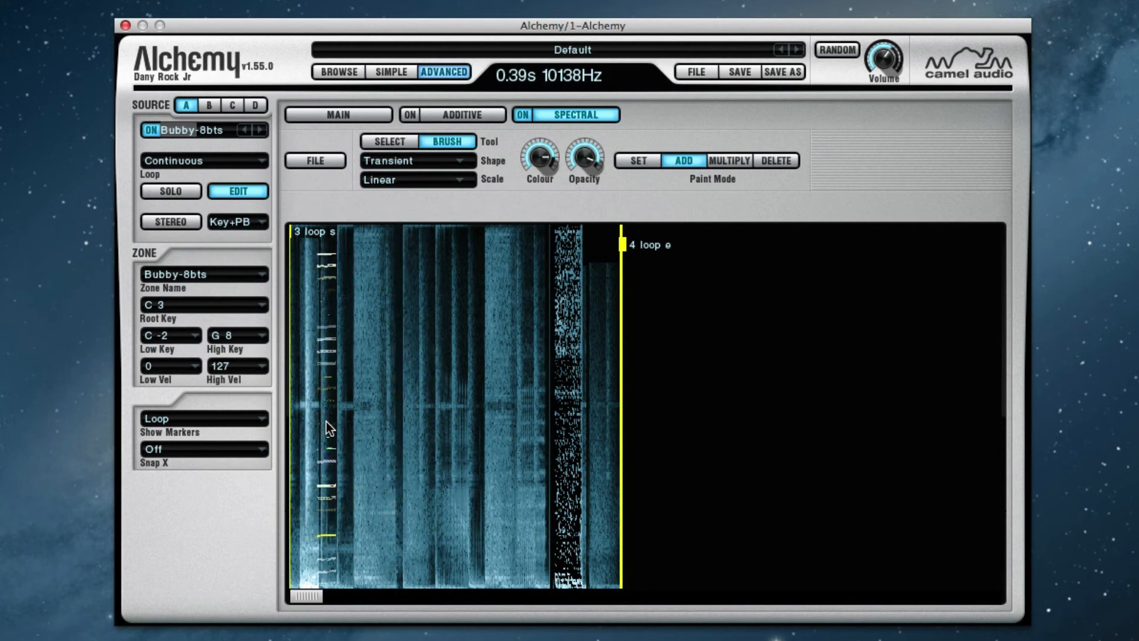
{"action": "left_click", "coordinate": [332, 435]}
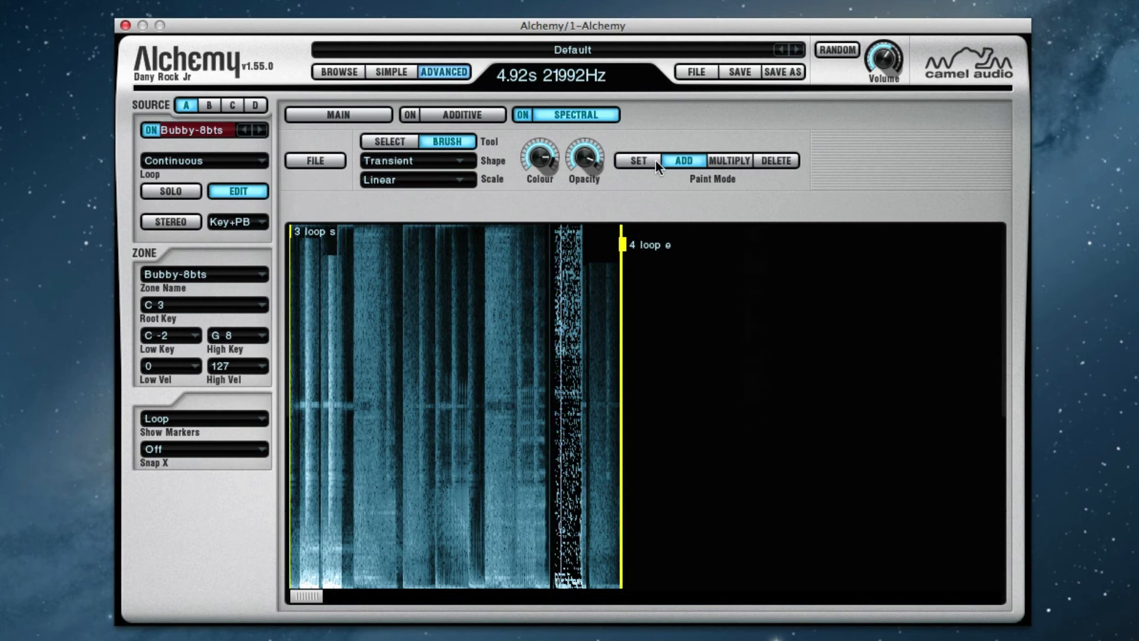
Lower the brush opacity to 69% and stamp the slice twice side by side just past the loop end.
{"action": "mouse_move", "coordinate": [594, 165]}
{"action": "left_mouse_down"}
{"action": "mouse_move", "coordinate": [581, 184]}
{"action": "mouse_move", "coordinate": [575, 161]}
{"action": "mouse_move", "coordinate": [583, 169]}
{"action": "left_mouse_up"}
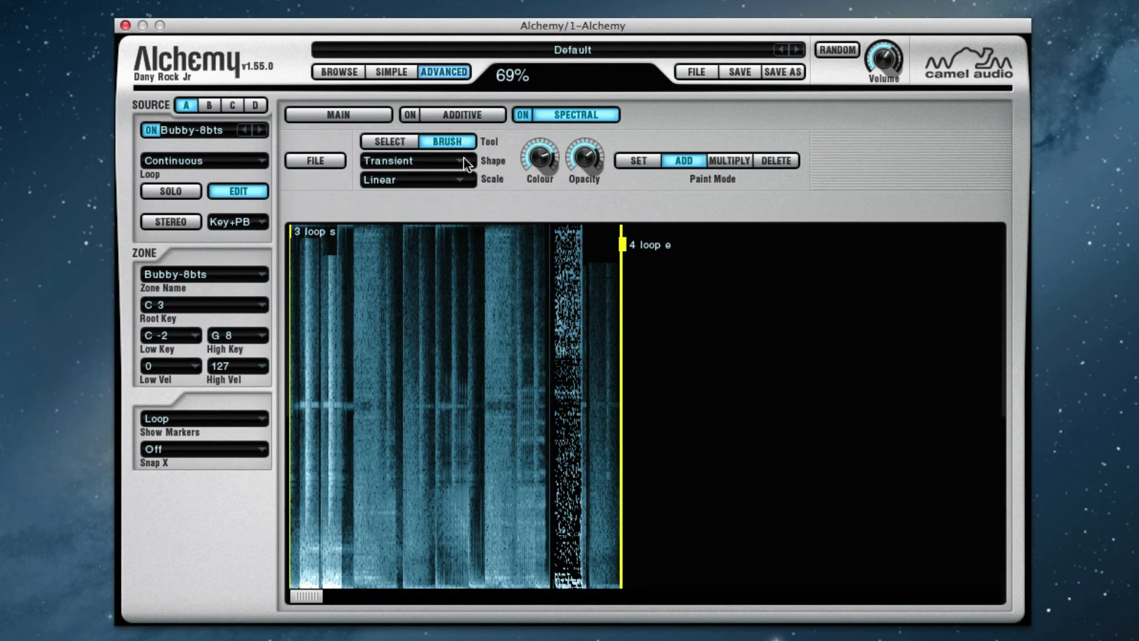
{"action": "left_click", "coordinate": [661, 421]}
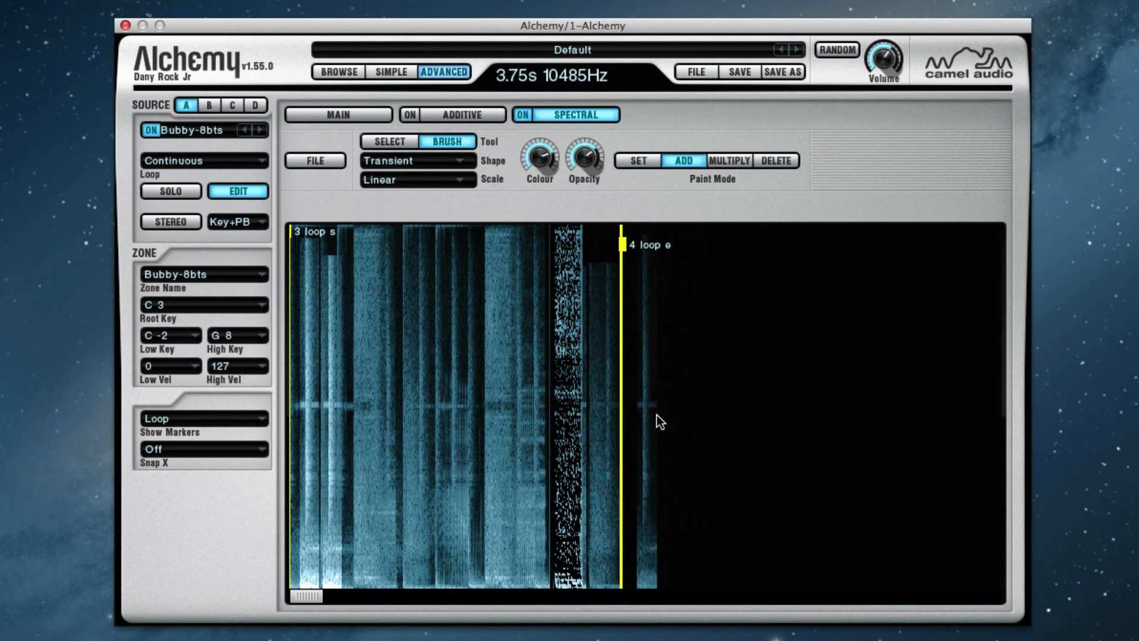
{"action": "left_click", "coordinate": [688, 410]}
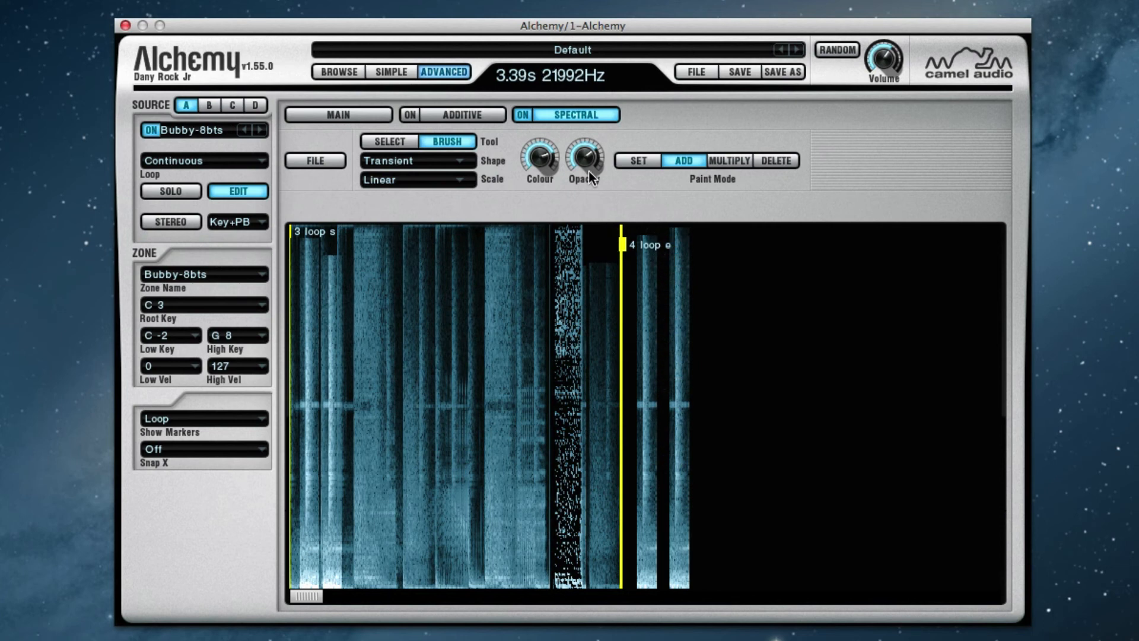
Raise the brush colour and opacity, and pick up a tall slice from the wide early hit of the loop as the brush.
{"action": "mouse_move", "coordinate": [588, 171]}
{"action": "left_mouse_down"}
{"action": "mouse_move", "coordinate": [586, 122]}
{"action": "mouse_move", "coordinate": [551, 133]}
{"action": "left_mouse_up"}
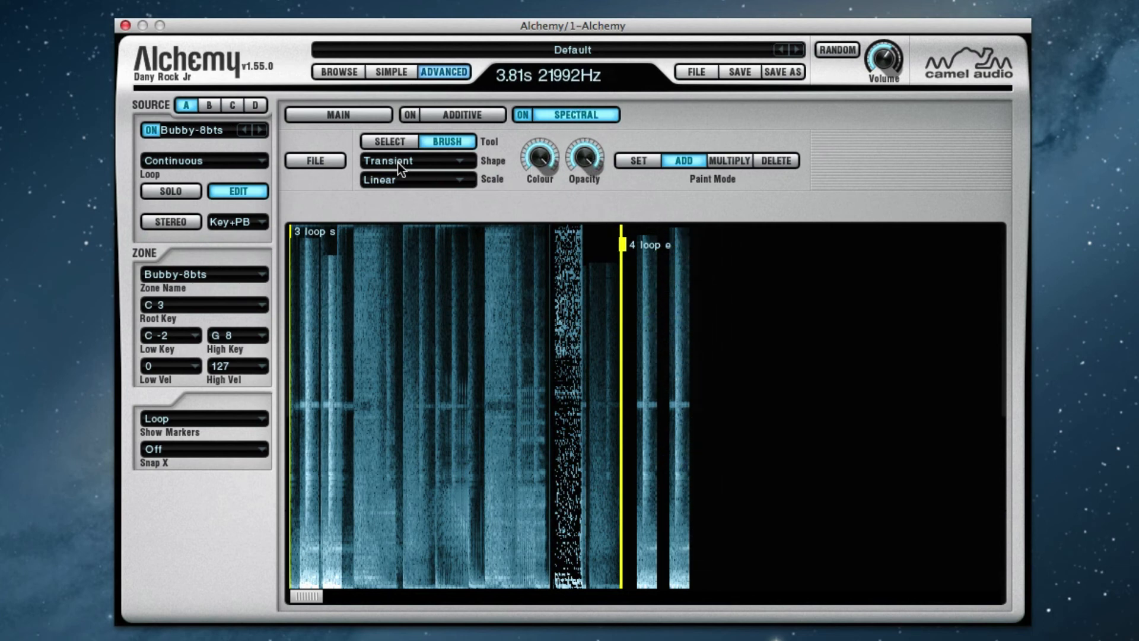
{"action": "left_click", "coordinate": [389, 141]}
{"action": "left_click_drag", "start_coordinate": [354, 229], "coordinate": [378, 532]}
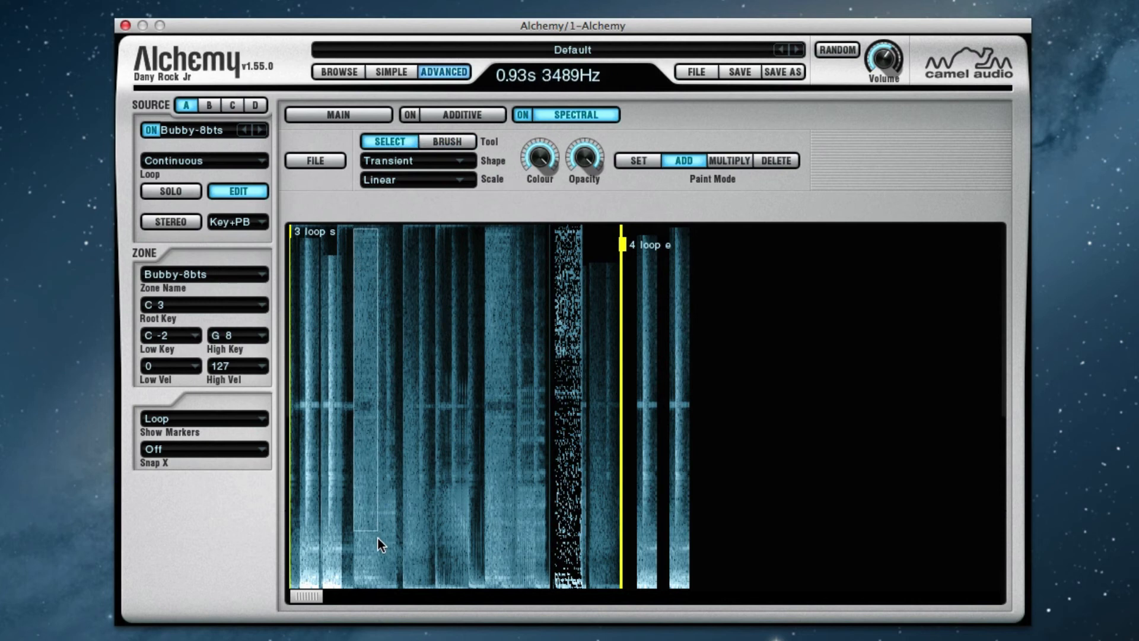
{"action": "left_click", "coordinate": [458, 143]}
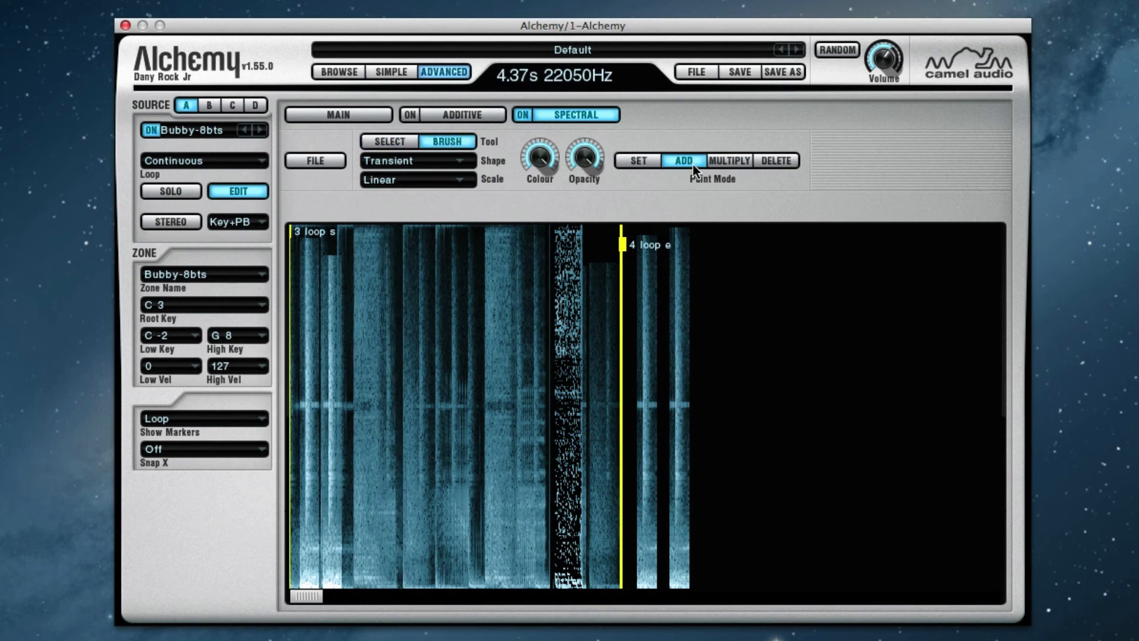
Paint a looping freehand stroke past the pasted slices with the Circle05 brush shape in Set mode at 100% opacity.
{"action": "left_click", "coordinate": [633, 159]}
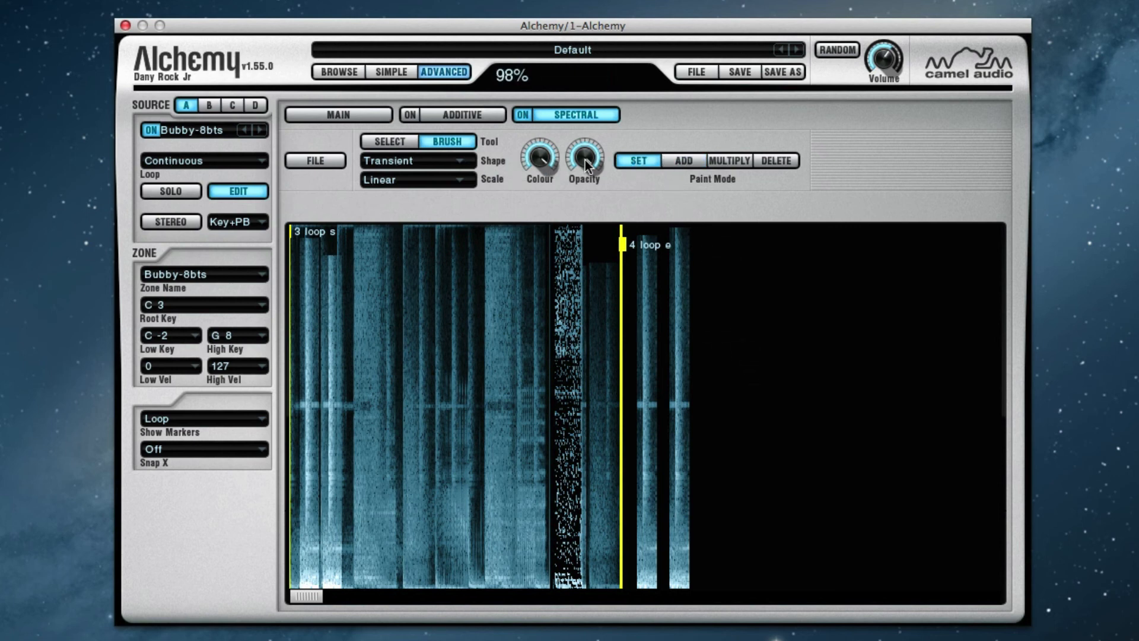
{"action": "left_click", "coordinate": [460, 171]}
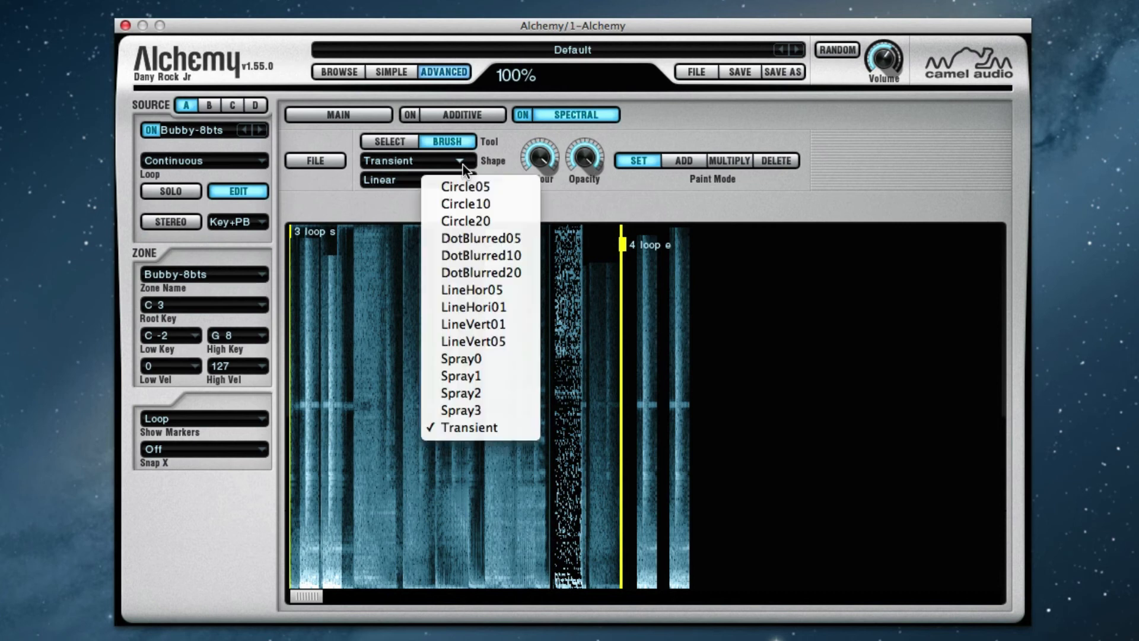
{"action": "left_click", "coordinate": [466, 187]}
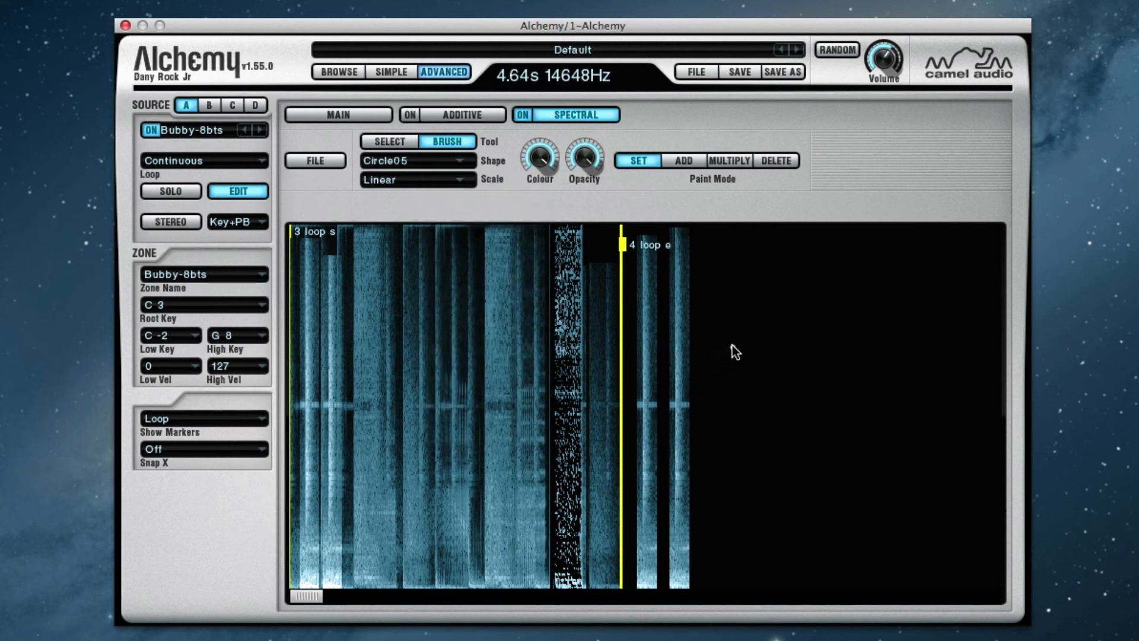
{"action": "mouse_move", "coordinate": [690, 303]}
{"action": "left_mouse_down"}
{"action": "mouse_move", "coordinate": [725, 366]}
{"action": "mouse_move", "coordinate": [767, 314]}
{"action": "mouse_move", "coordinate": [756, 340]}
{"action": "mouse_move", "coordinate": [774, 439]}
{"action": "mouse_move", "coordinate": [703, 493]}
{"action": "mouse_move", "coordinate": [779, 487]}
{"action": "mouse_move", "coordinate": [714, 391]}
{"action": "left_mouse_up"}
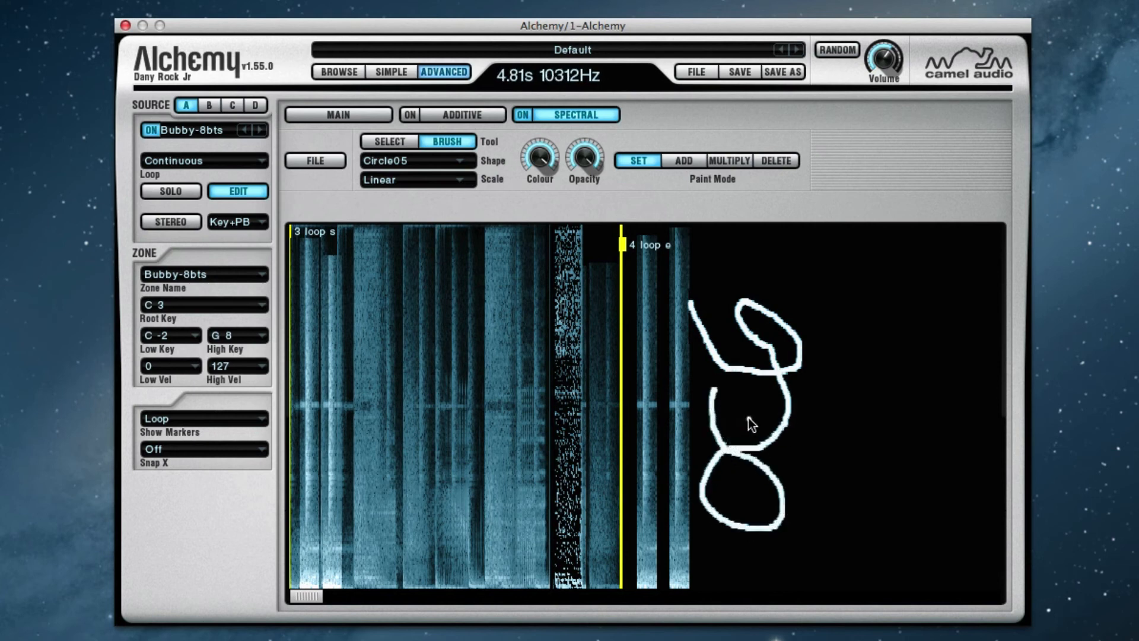
Paint straight lines down through the scribble and one long horizontal line across the spectrogram, and extend the loop end marker past them.
{"action": "mouse_move", "coordinate": [741, 527]}
{"action": "left_mouse_down"}
{"action": "mouse_move", "coordinate": [753, 514]}
{"action": "mouse_move", "coordinate": [739, 291]}
{"action": "mouse_move", "coordinate": [737, 489]}
{"action": "mouse_move", "coordinate": [728, 251]}
{"action": "left_mouse_up"}
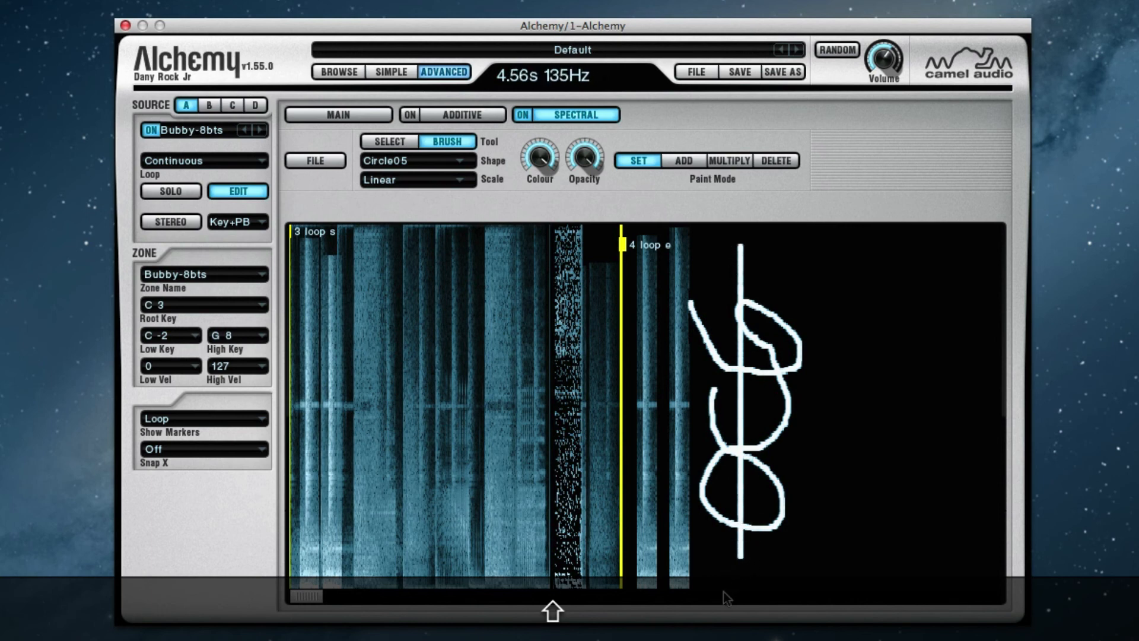
{"action": "mouse_move", "coordinate": [710, 585]}
{"action": "left_mouse_down"}
{"action": "mouse_move", "coordinate": [692, 410]}
{"action": "mouse_move", "coordinate": [696, 501]}
{"action": "left_mouse_up"}
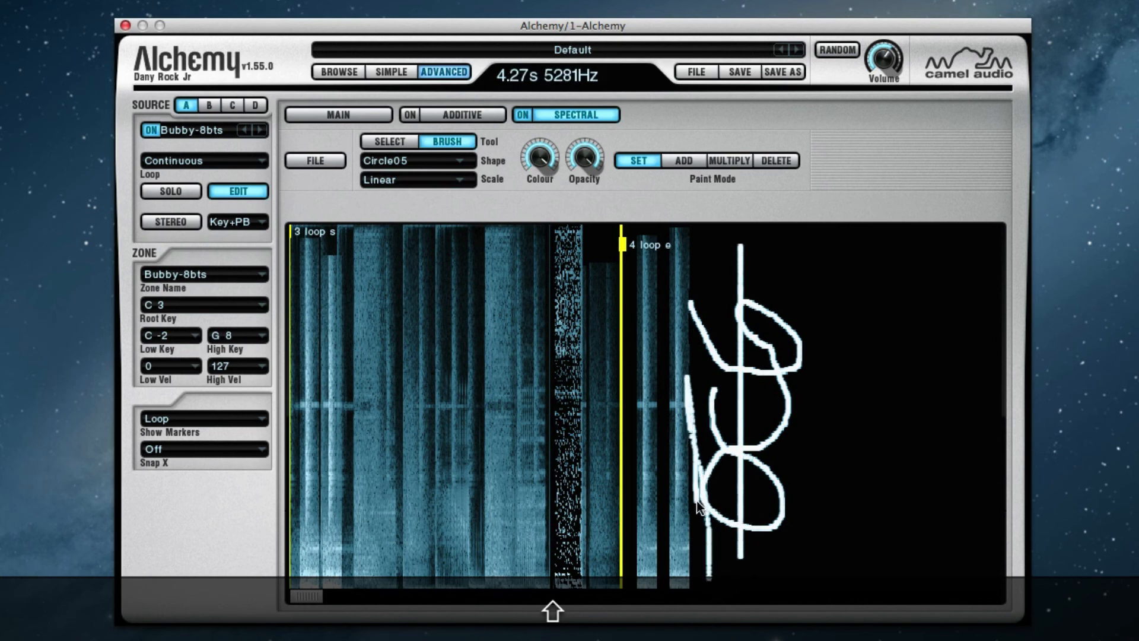
{"action": "left_click_drag", "start_coordinate": [724, 570], "coordinate": [721, 439]}
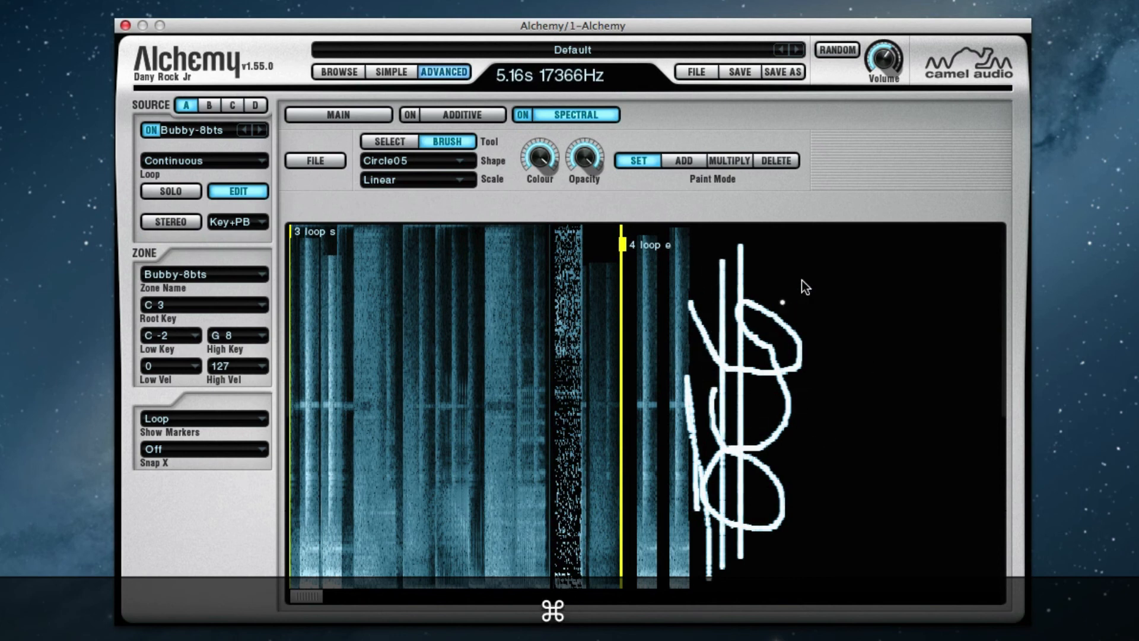
{"action": "mouse_move", "coordinate": [837, 289]}
{"action": "left_mouse_down"}
{"action": "mouse_move", "coordinate": [623, 289]}
{"action": "mouse_move", "coordinate": [872, 297]}
{"action": "mouse_move", "coordinate": [509, 272]}
{"action": "mouse_move", "coordinate": [428, 285]}
{"action": "mouse_move", "coordinate": [883, 300]}
{"action": "left_mouse_up"}
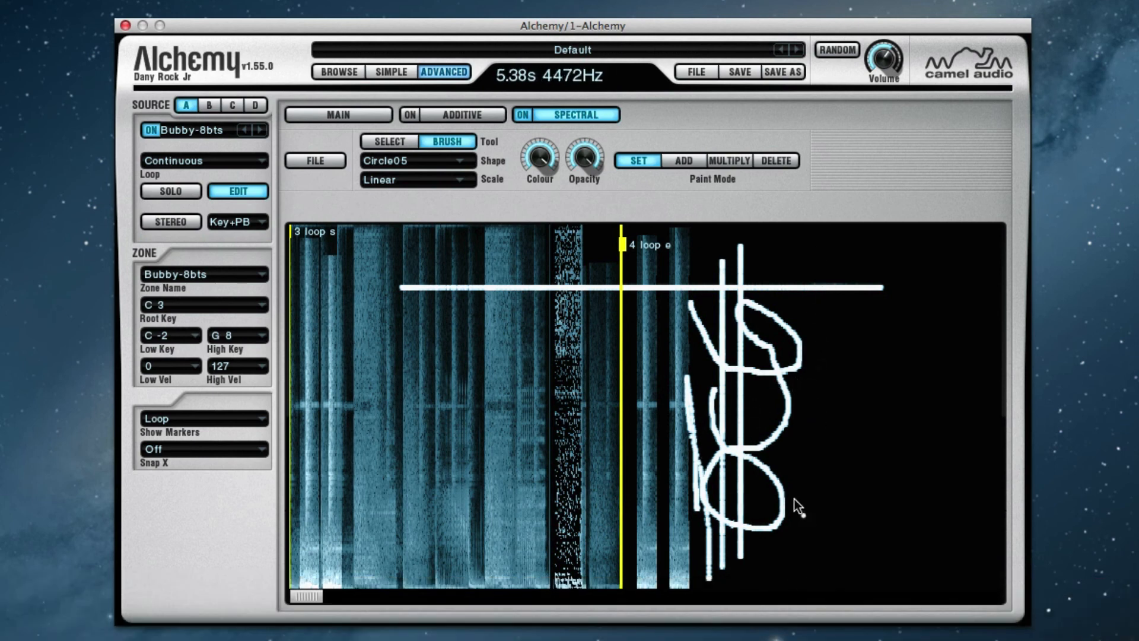
{"action": "left_click_drag", "start_coordinate": [631, 248], "coordinate": [888, 287]}
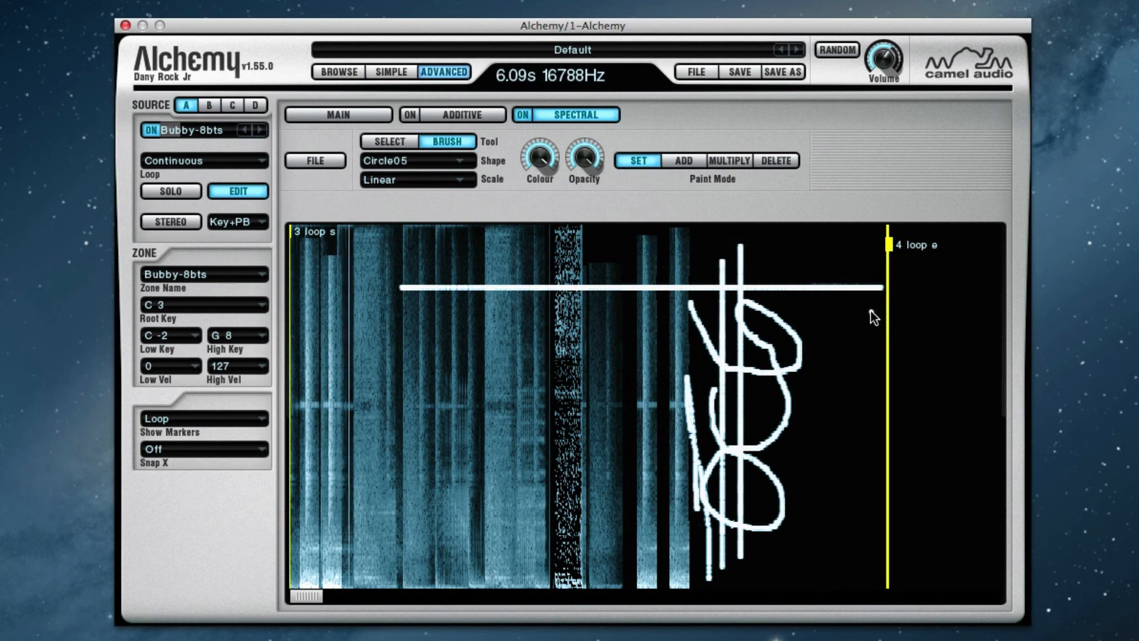